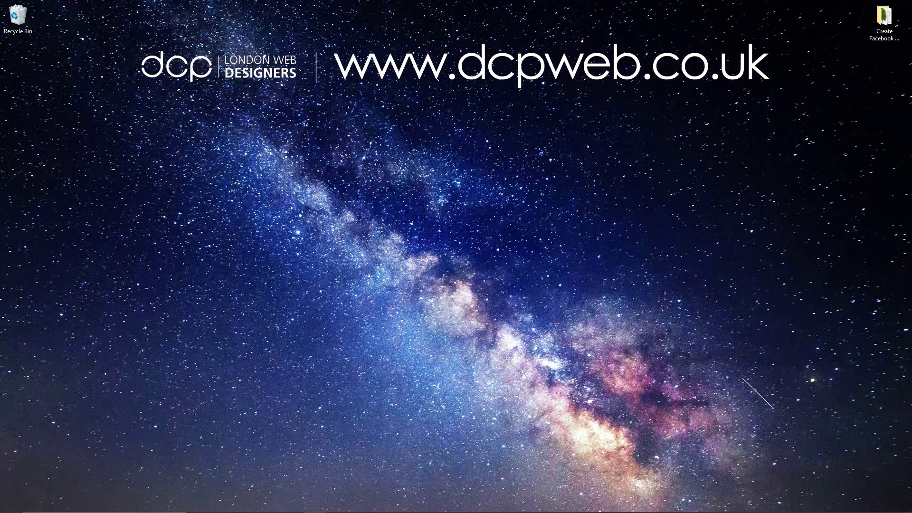
# Step: Open the Facebook 3D photo project folder and preview the foggy background photo and the tree cutout
pyautogui.doubleClick(873, 22)
pyautogui.doubleClick(485, 108)
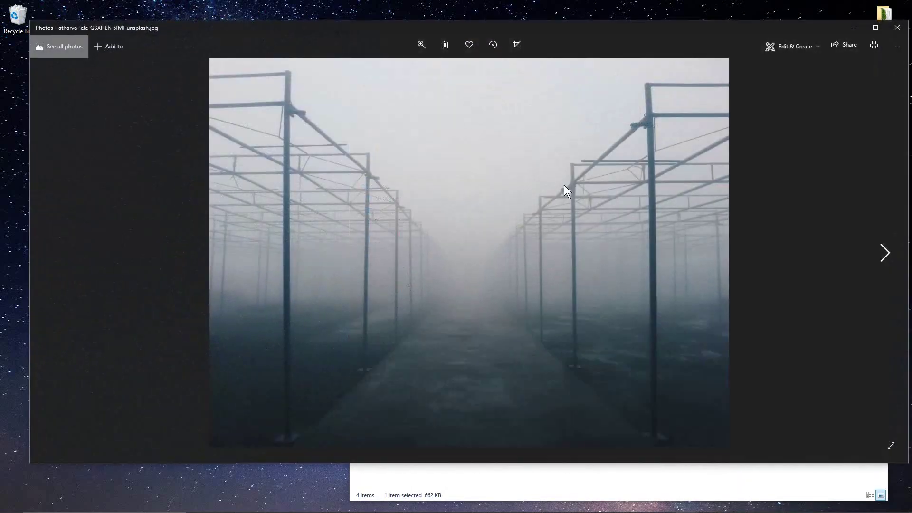
pyautogui.click(897, 28)
pyautogui.doubleClick(655, 110)
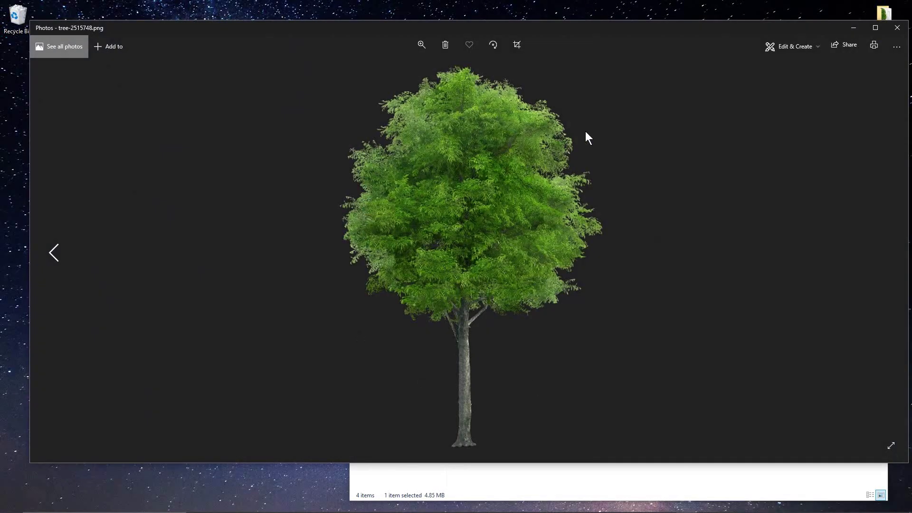
pyautogui.click(897, 27)
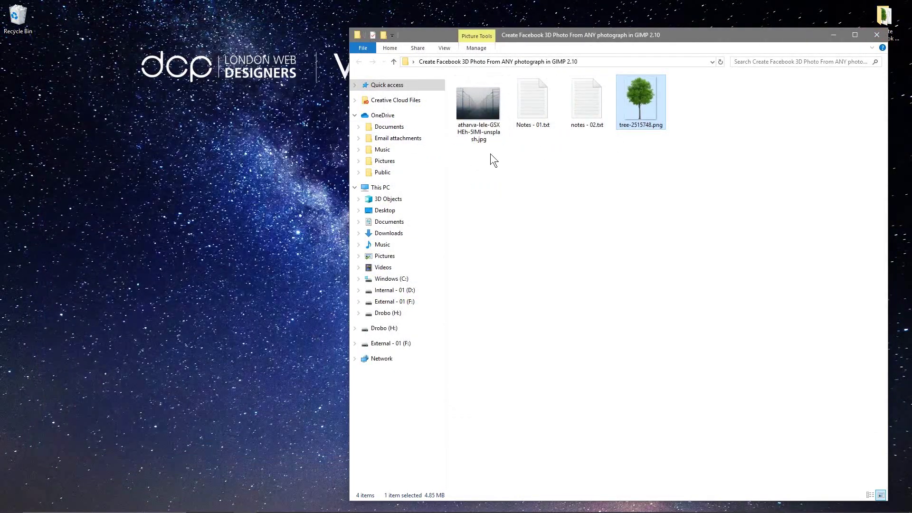
pyautogui.click(579, 226)
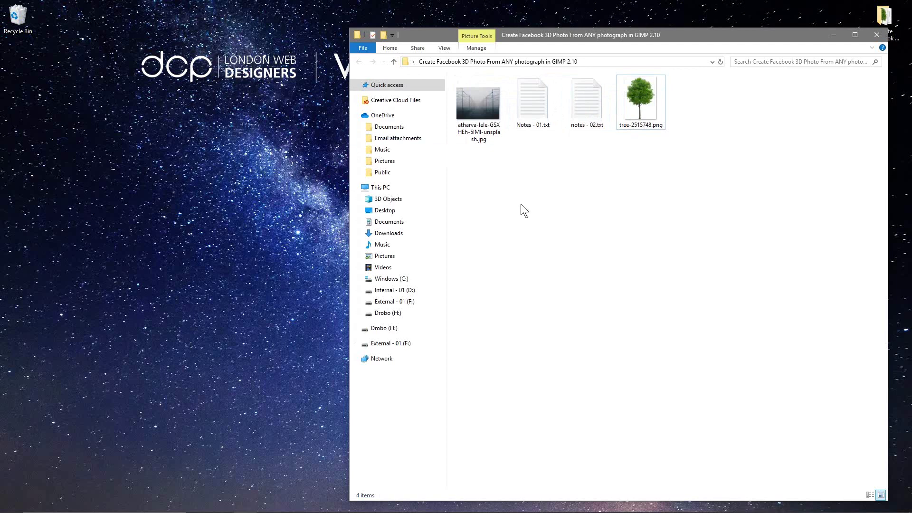
# Step: Launch GIMP, open the foggy atharva-lele photo as the image and add tree-2515748.png as a layer above it
pyautogui.press('super')
pyautogui.press('super')
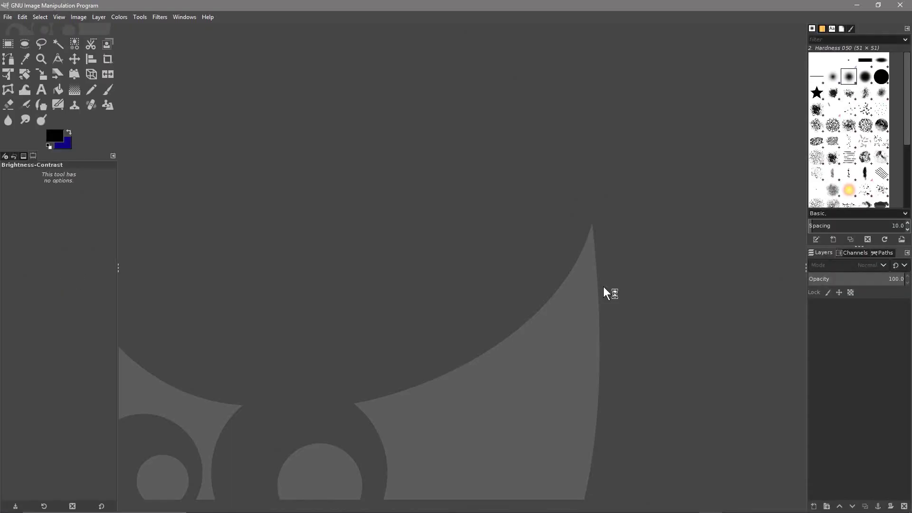
pyautogui.hotkey('alt', 'Tab')
pyautogui.click(469, 110)
pyautogui.moveTo(274, 264); pyautogui.dragTo(274, 266)
pyautogui.hotkey('alt', 'Tab')
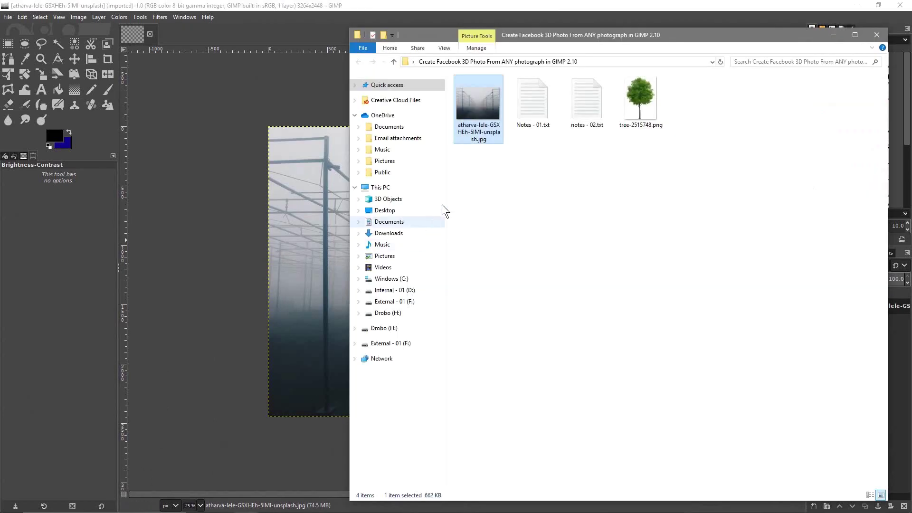
pyautogui.moveTo(634, 98); pyautogui.dragTo(292, 286)
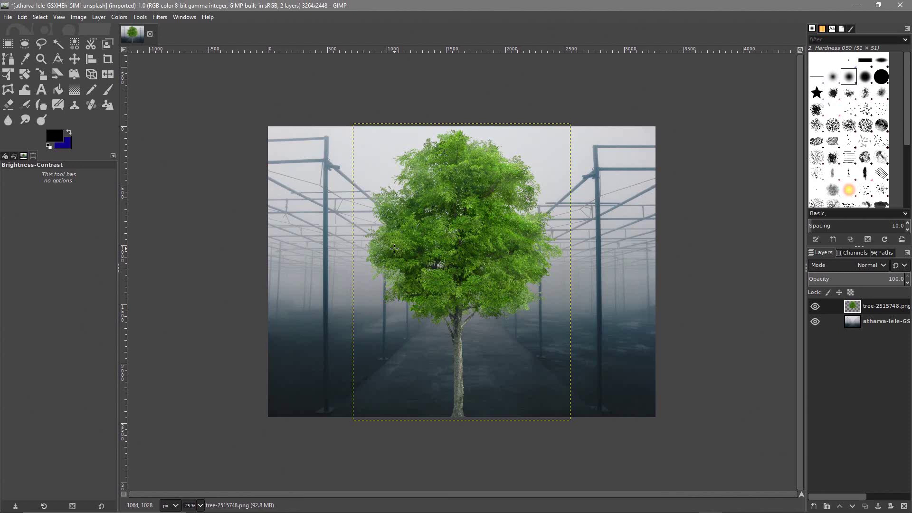
# Step: Scale the tree layer down around its centre to about 856 × 1168 px, keeping its proportions
pyautogui.click(876, 308)
pyautogui.click(43, 75)
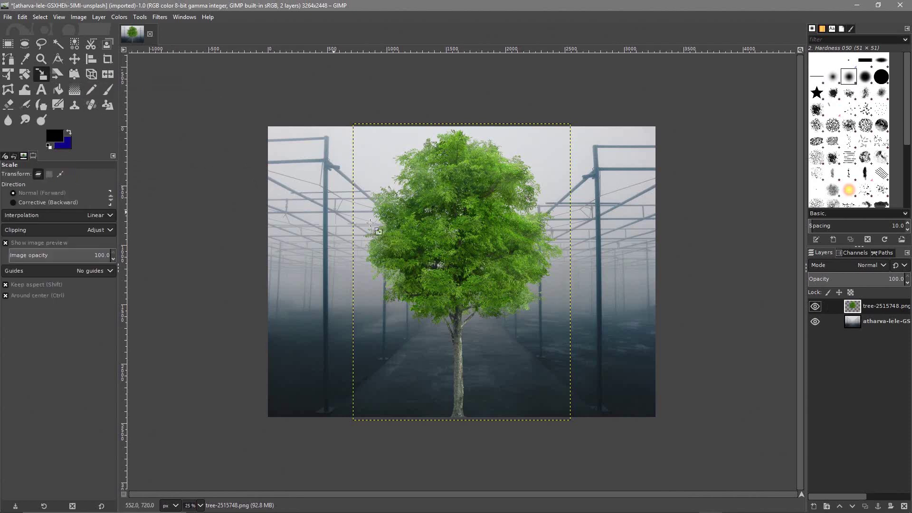
pyautogui.click(556, 170)
pyautogui.moveTo(571, 124); pyautogui.dragTo(515, 199)
pyautogui.moveTo(461, 273); pyautogui.dragTo(460, 281)
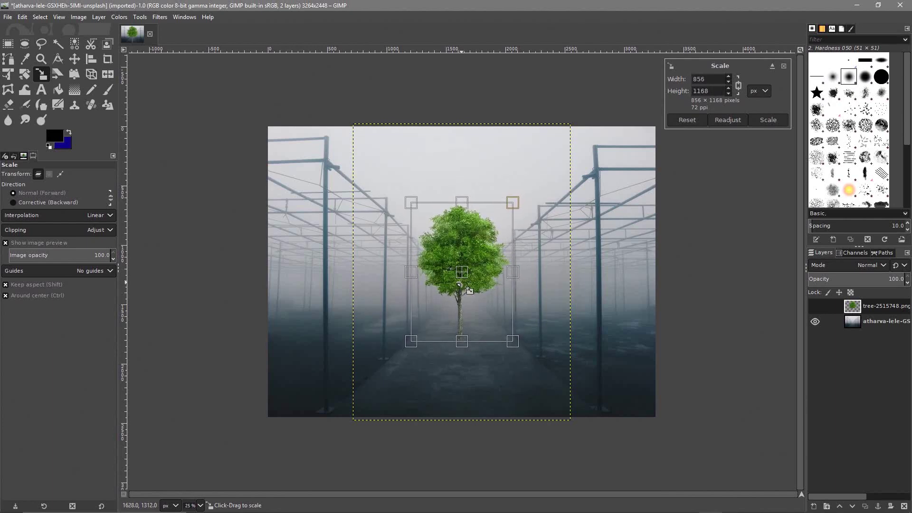
pyautogui.click(768, 120)
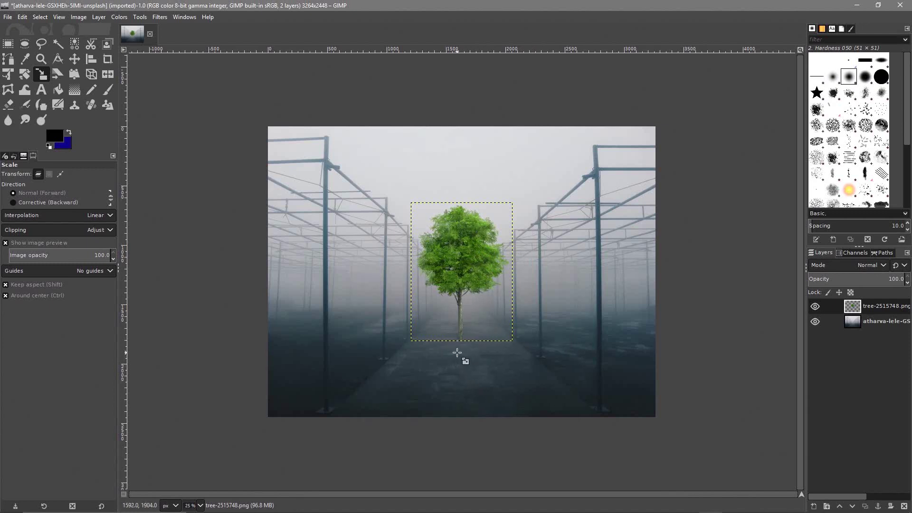
# Step: Rename the tree layer "tree main" and the photo layer "background"
pyautogui.click(869, 306)
pyautogui.doubleClick(873, 308)
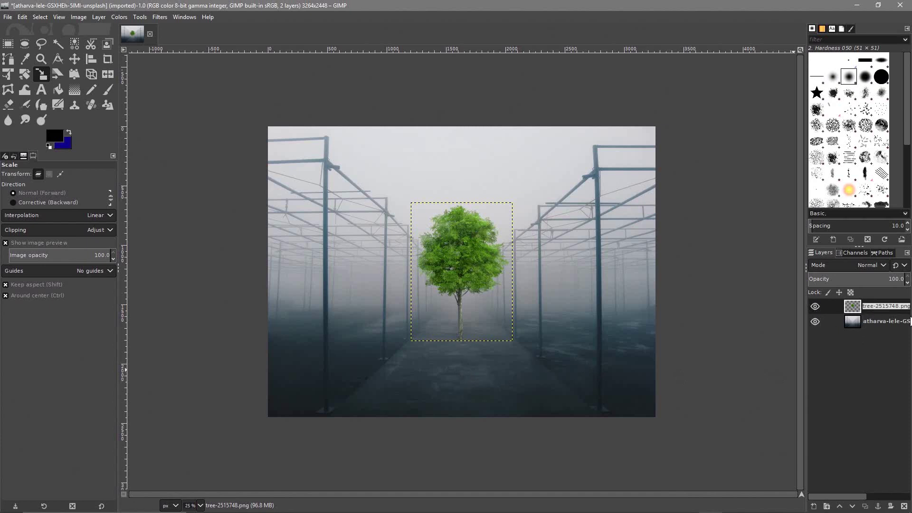
pyautogui.write('tree main')
pyautogui.press('Return')
pyautogui.doubleClick(877, 321)
pyautogui.write('background')
pyautogui.press('Return')
# Step: Duplicate the "tree main" layer and place the copy beneath the original, above the background
pyautogui.click(879, 308)
pyautogui.rightClick(875, 306)
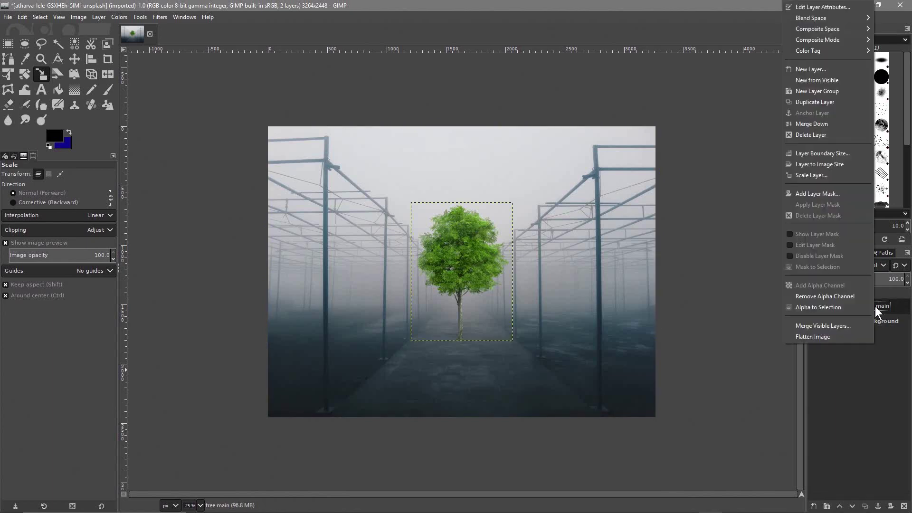
pyautogui.click(821, 102)
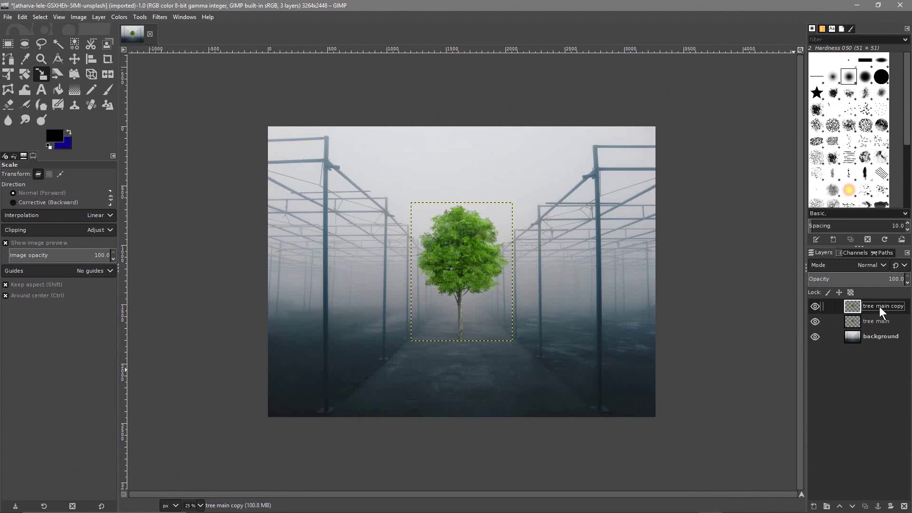
pyautogui.moveTo(879, 306); pyautogui.dragTo(876, 327)
# Step: Rename the duplicated tree layer "tree shaddow"
pyautogui.doubleClick(883, 322)
pyautogui.moveTo(880, 322); pyautogui.dragTo(903, 322)
pyautogui.press('BackSpace')
pyautogui.press('BackSpace')
pyautogui.write('s')
pyautogui.press('Return')
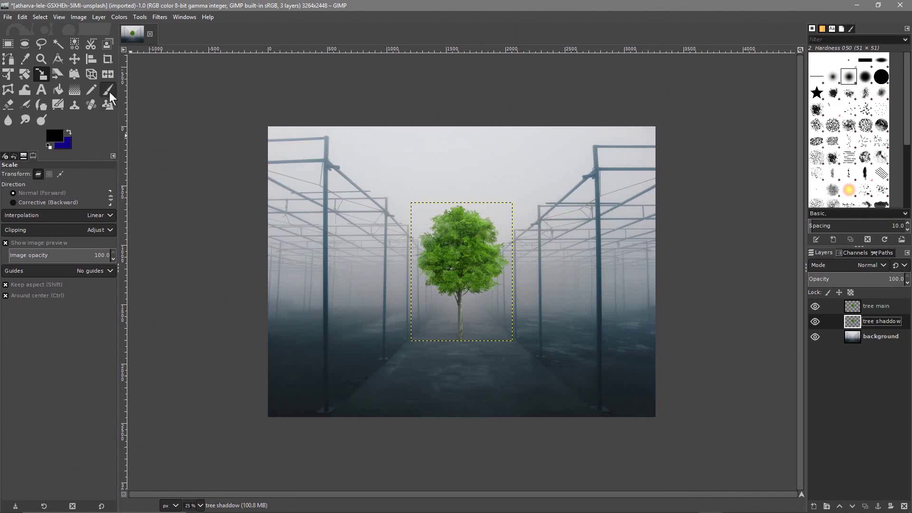
# Step: Flip the "tree shaddow" layer vertically and move it down so its trunk meets the main tree's base
pyautogui.click(106, 75)
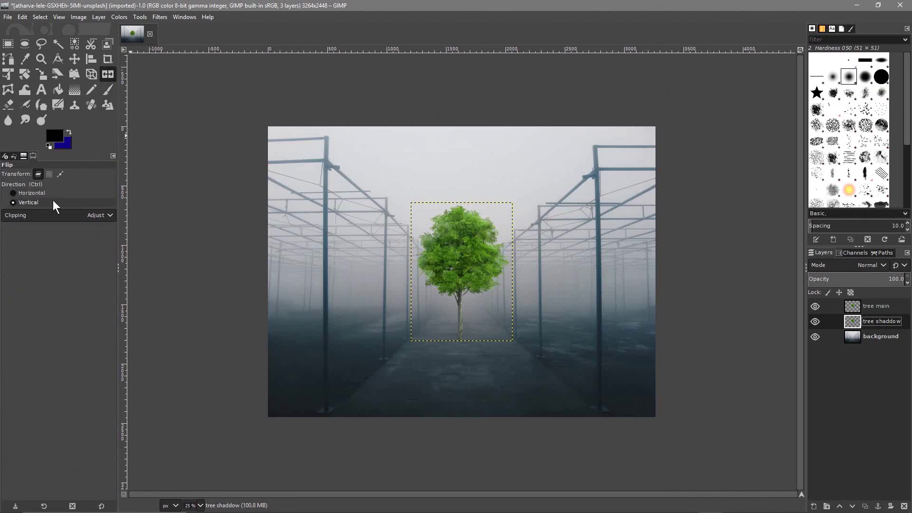
pyautogui.click(460, 268)
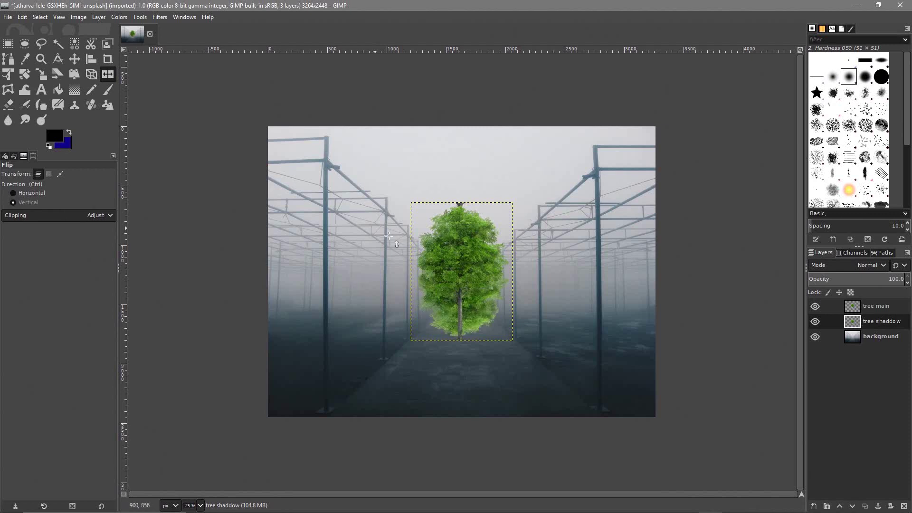
pyautogui.click(74, 58)
pyautogui.click(464, 304)
pyautogui.moveTo(464, 304); pyautogui.dragTo(465, 442)
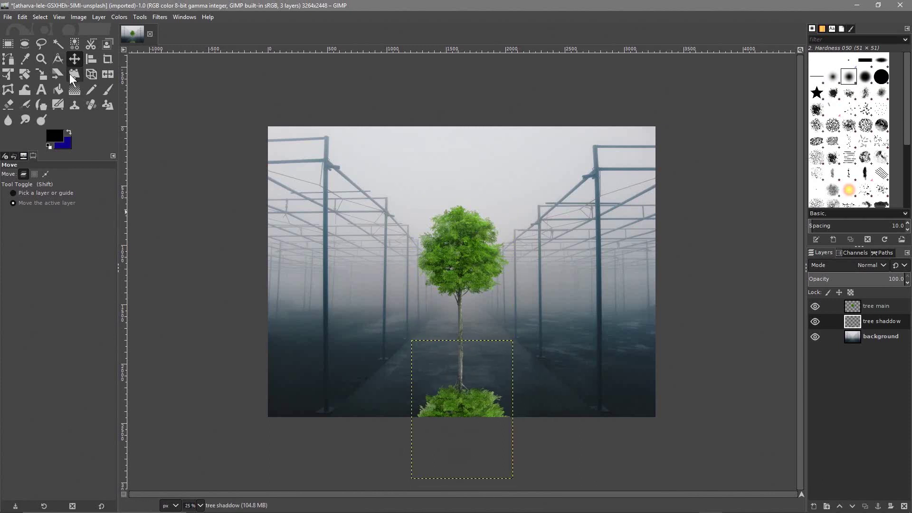
# Step: Squash the "tree shaddow" layer vertically to about 857 × 600 px and move it up to the tree's base
pyautogui.click(40, 74)
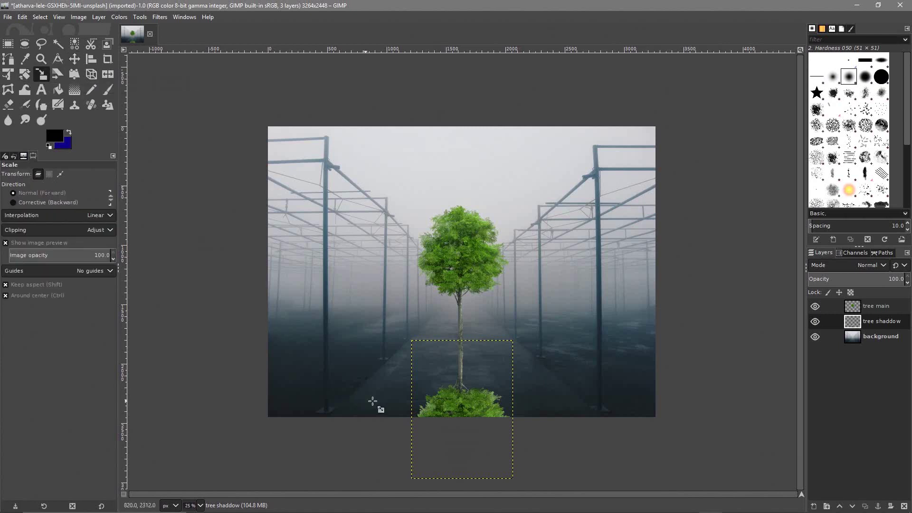
pyautogui.click(467, 466)
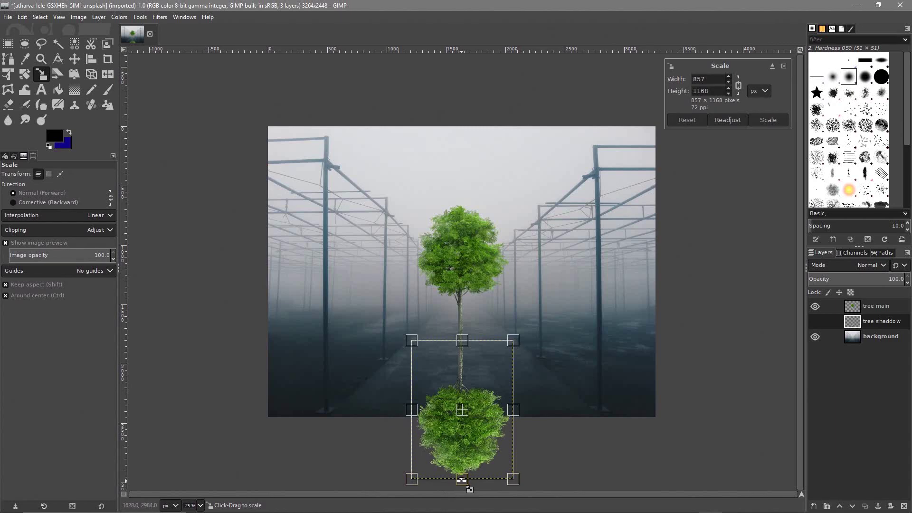
pyautogui.moveTo(467, 485); pyautogui.dragTo(478, 421)
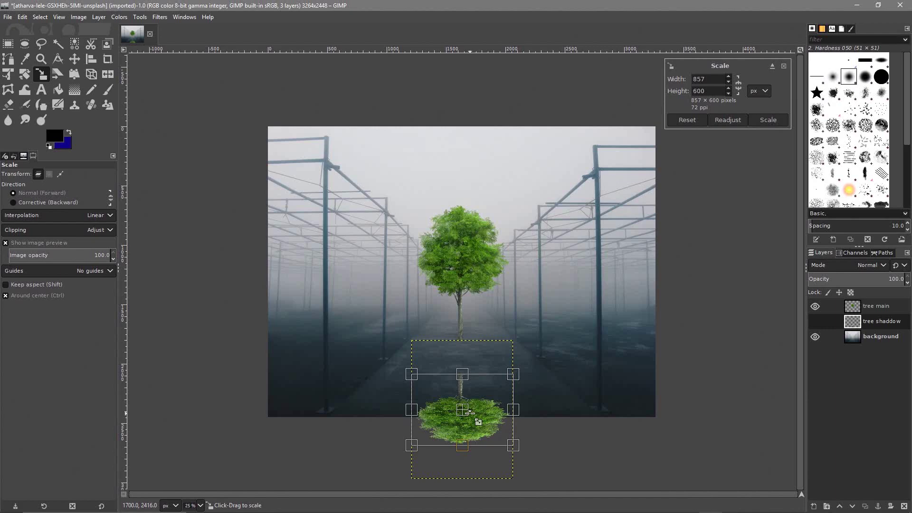
pyautogui.press('shift')
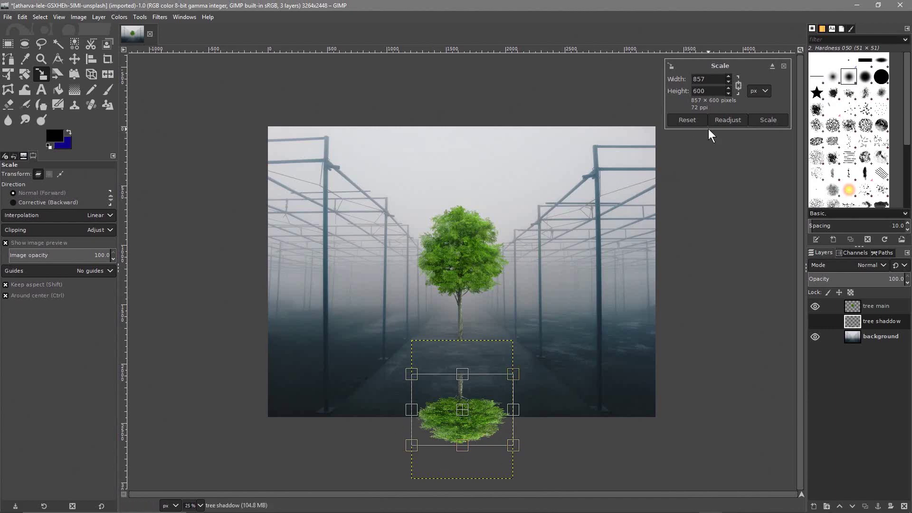
pyautogui.click(768, 121)
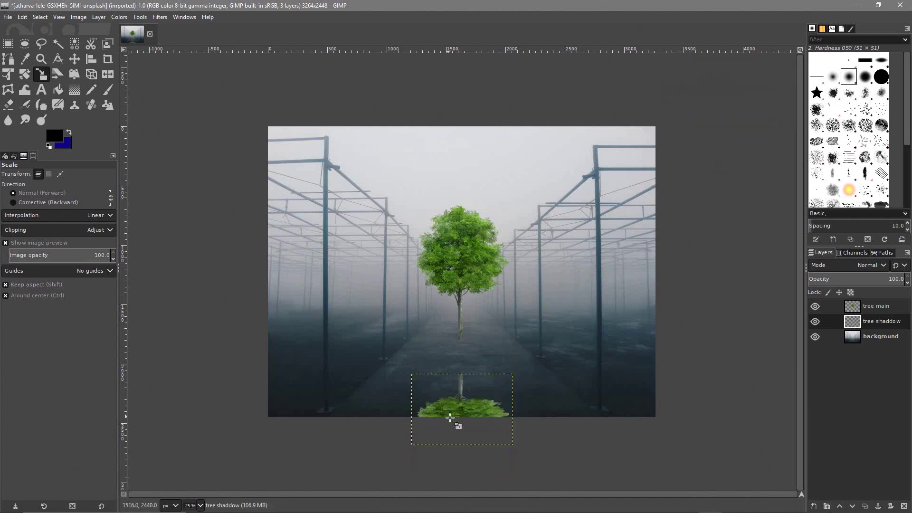
pyautogui.click(79, 61)
pyautogui.moveTo(453, 410); pyautogui.dragTo(452, 375)
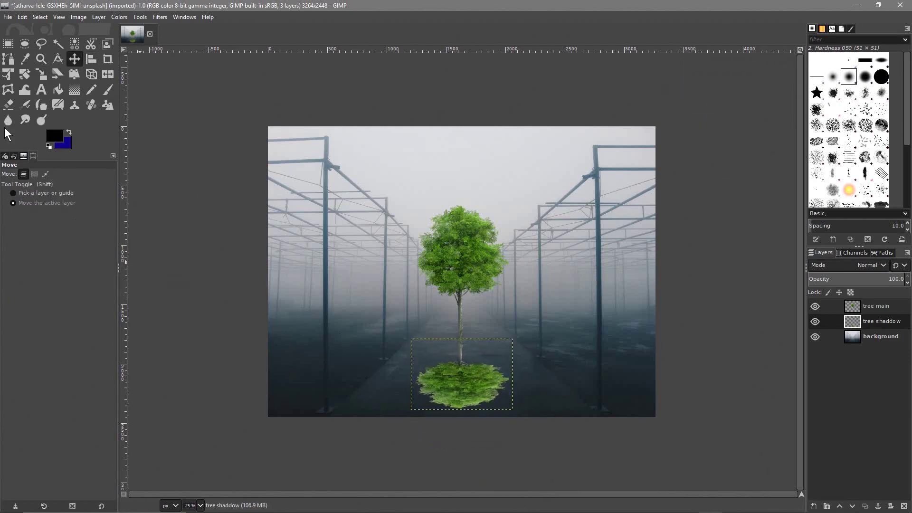
# Step: Flatten the "tree shaddow" layer further to about 857 × 392 px and realign it with the main tree's trunk base
pyautogui.click(42, 74)
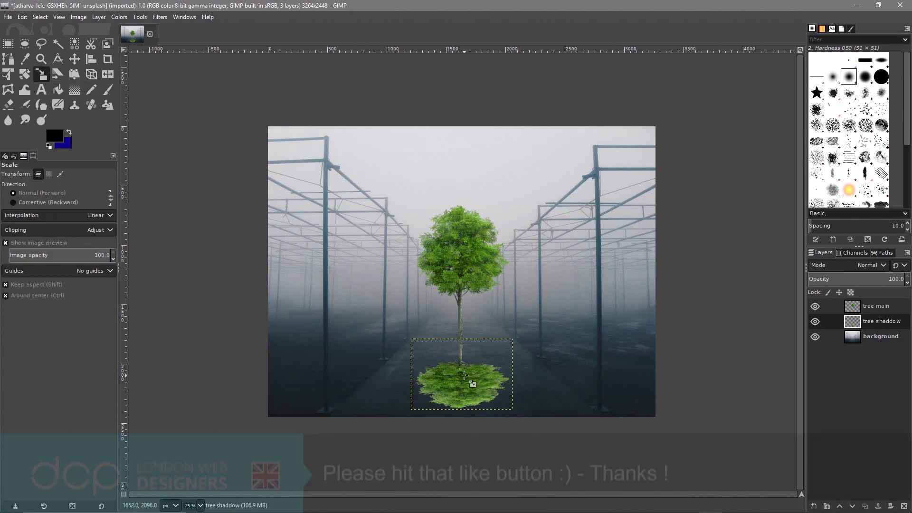
pyautogui.click(462, 399)
pyautogui.moveTo(464, 419); pyautogui.dragTo(469, 395)
pyautogui.press('shift')
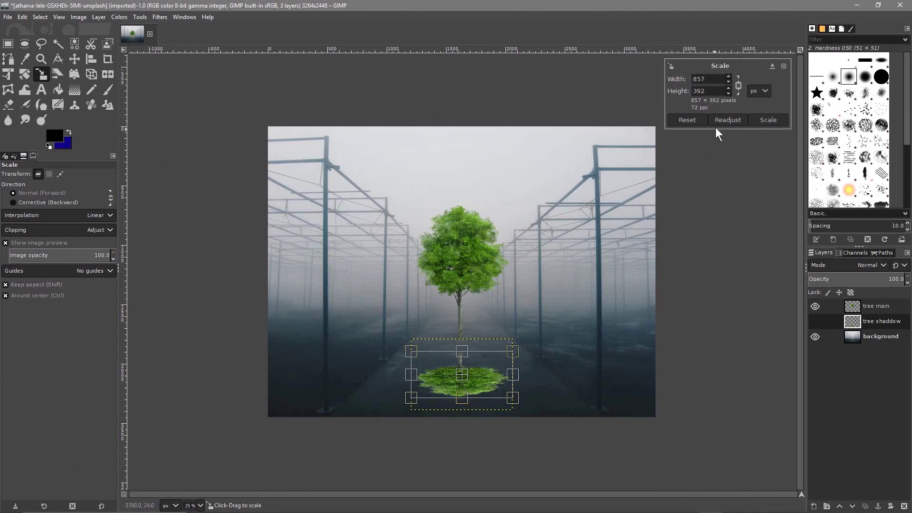
pyautogui.click(756, 119)
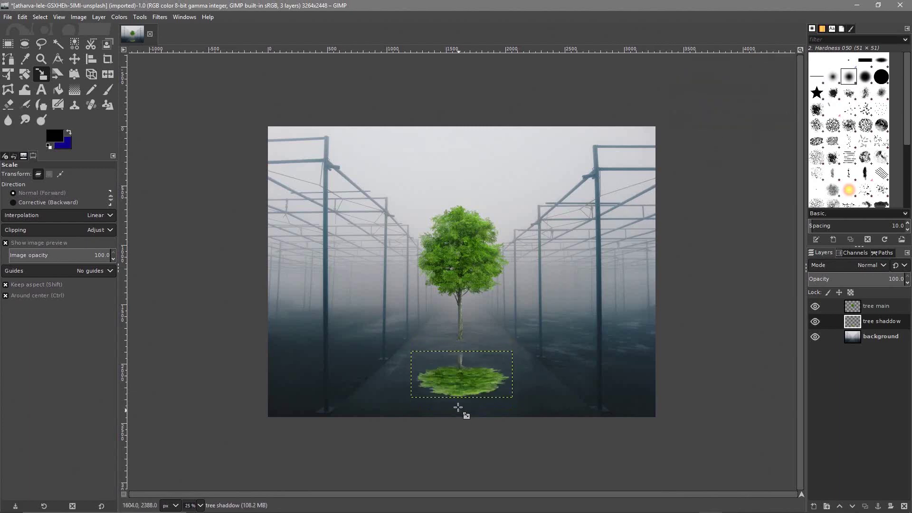
pyautogui.click(75, 59)
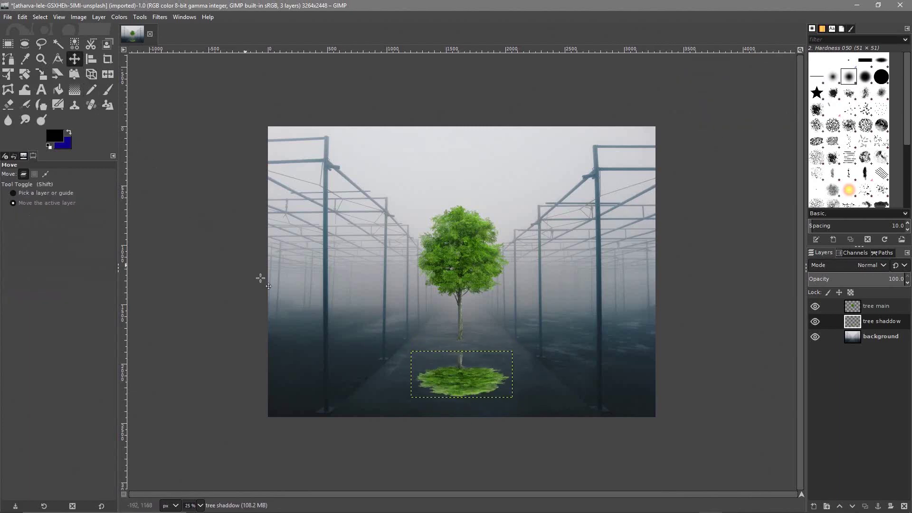
pyautogui.moveTo(448, 386); pyautogui.dragTo(449, 373)
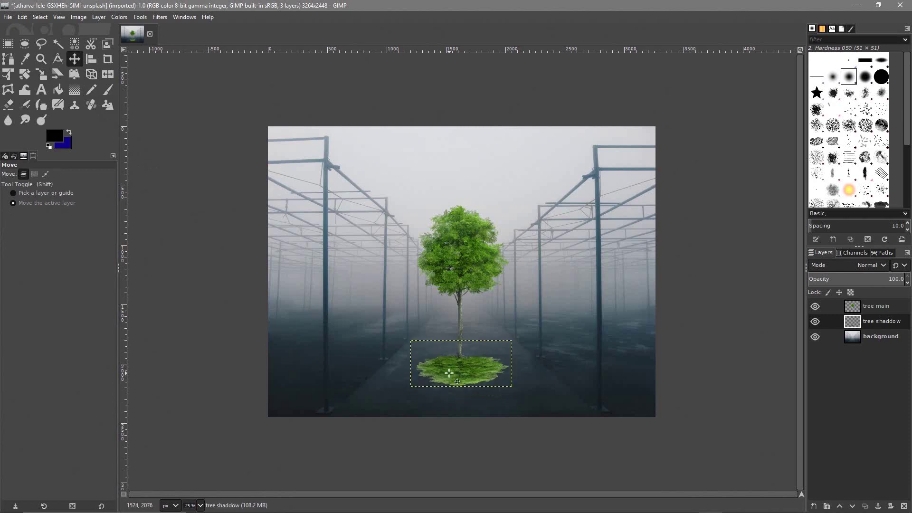
# Step: Desaturate the "tree shaddow" layer using the Luminance mode
pyautogui.click(116, 19)
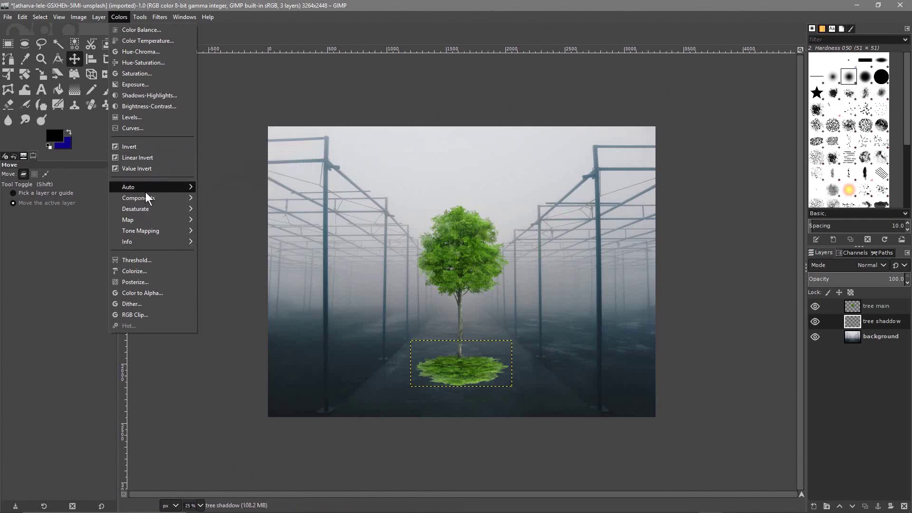
pyautogui.moveTo(149, 207)
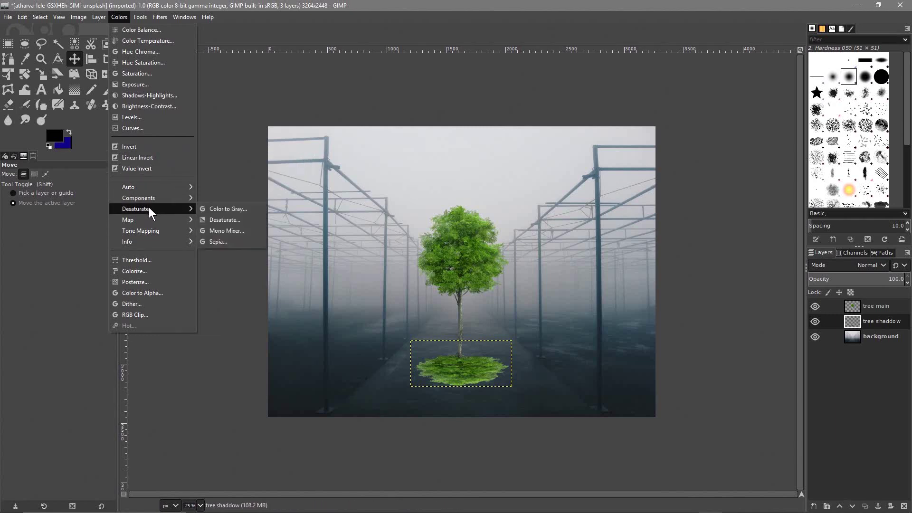
pyautogui.click(224, 220)
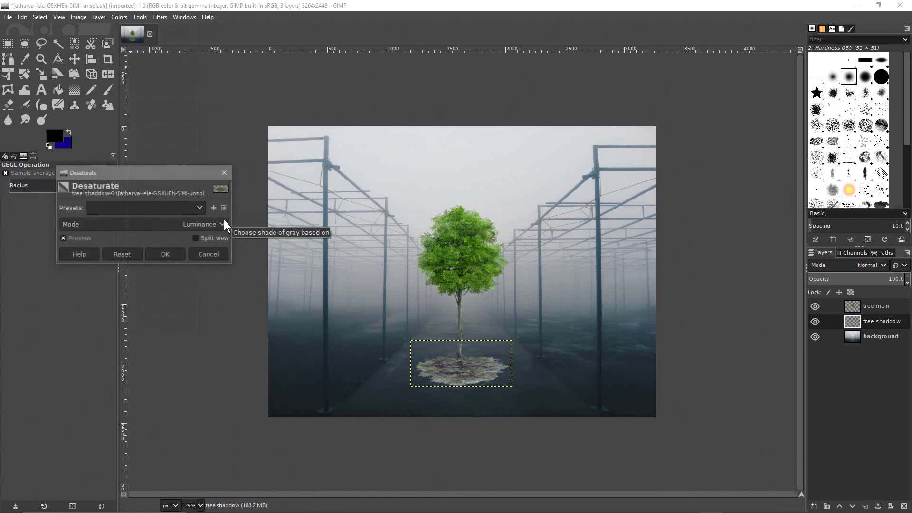
pyautogui.click(164, 254)
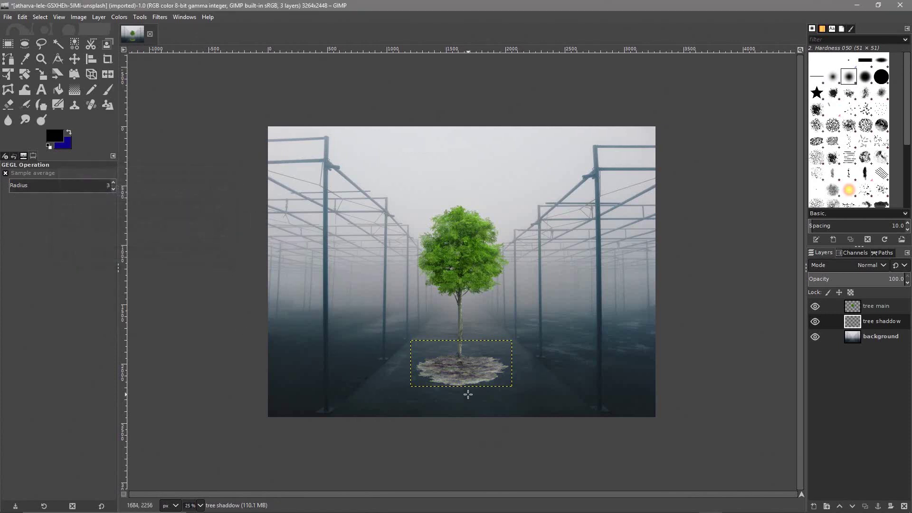
# Step: Turn the "tree shaddow" layer solid black with Levels by raising the input black point to 255
pyautogui.click(117, 18)
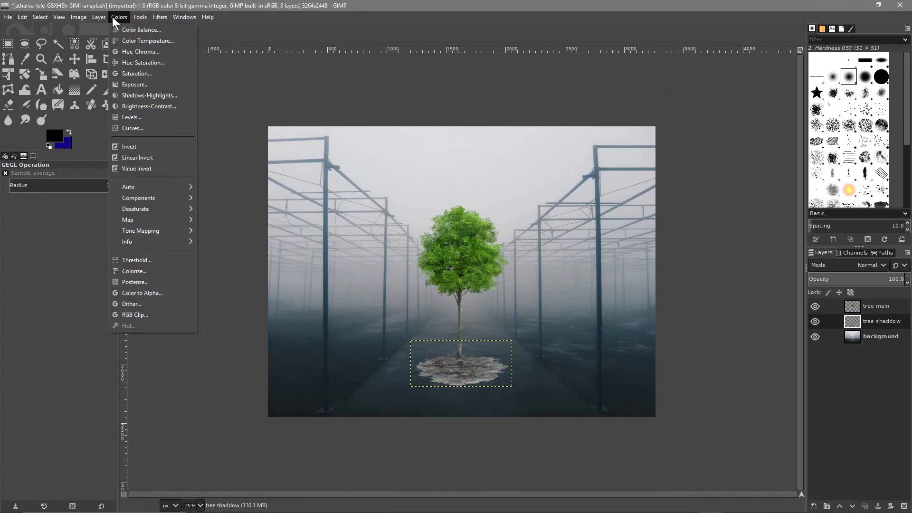
pyautogui.click(137, 117)
pyautogui.moveTo(179, 187); pyautogui.dragTo(336, 198)
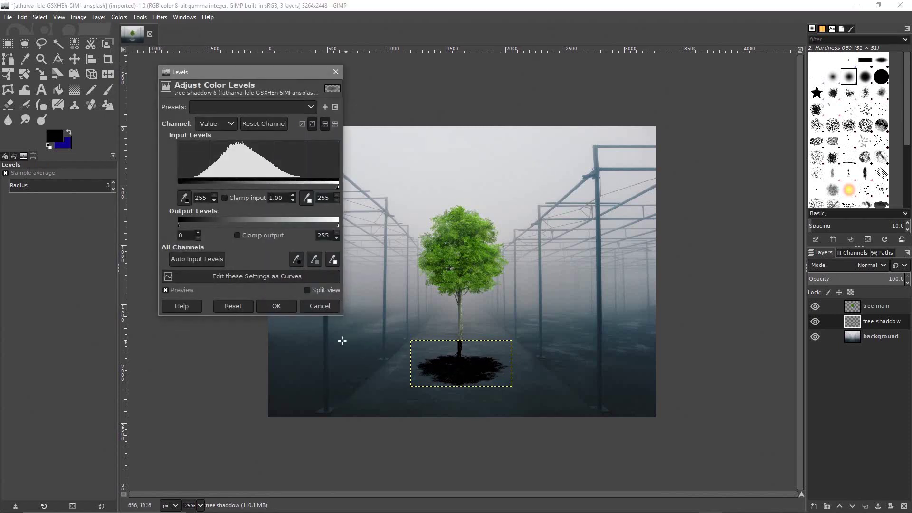
pyautogui.click(277, 306)
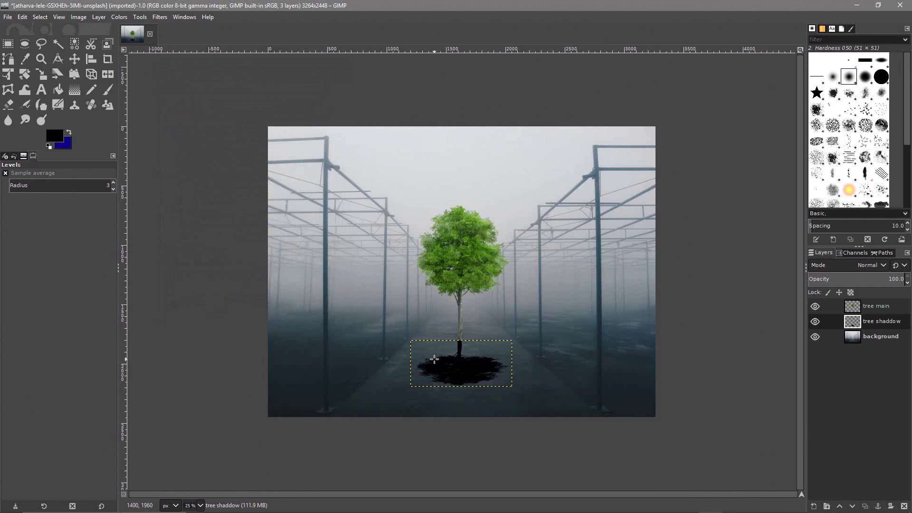
pyautogui.click(882, 337)
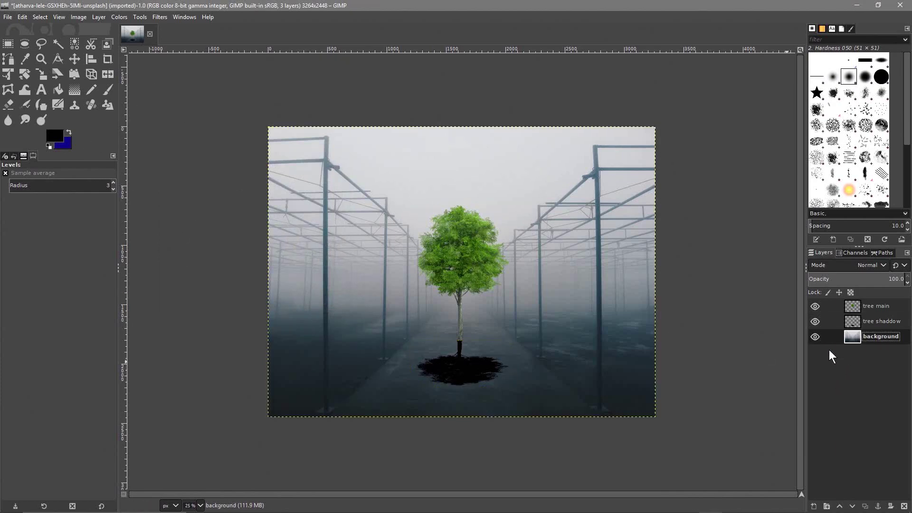
pyautogui.click(869, 326)
pyautogui.click(74, 58)
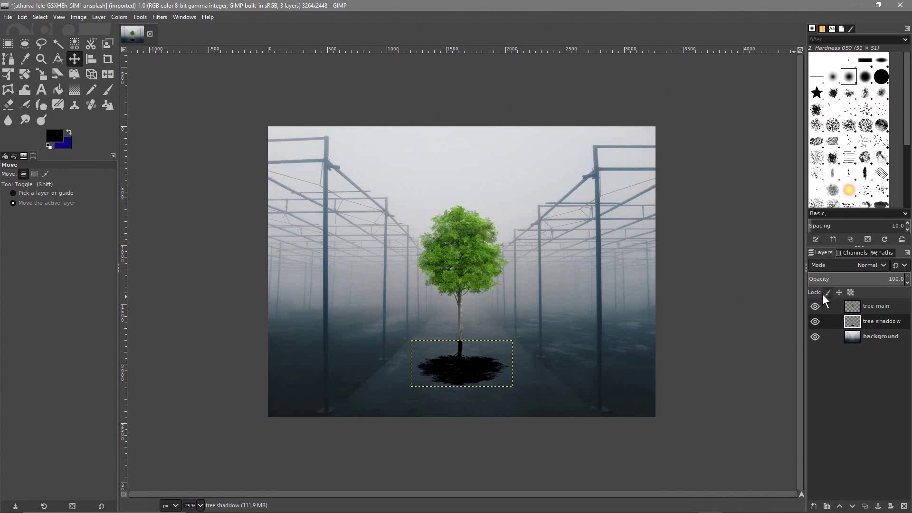
pyautogui.click(878, 337)
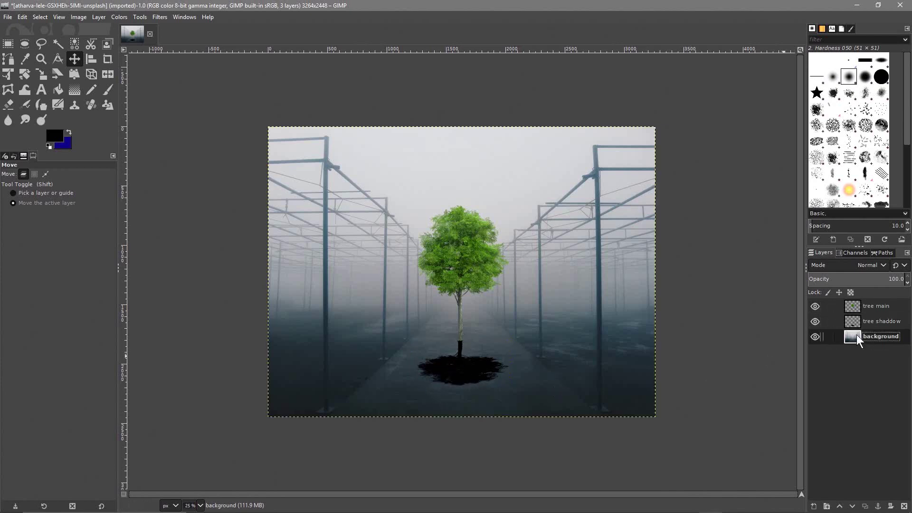
# Step: Apply a Gaussian Blur of 25.50 in X and Y to the "tree shaddow" layer
pyautogui.click(875, 322)
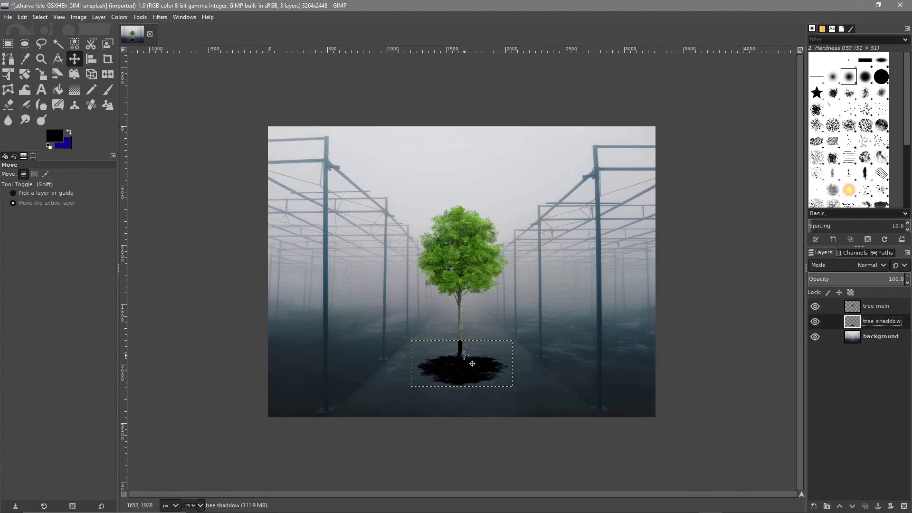
pyautogui.click(156, 17)
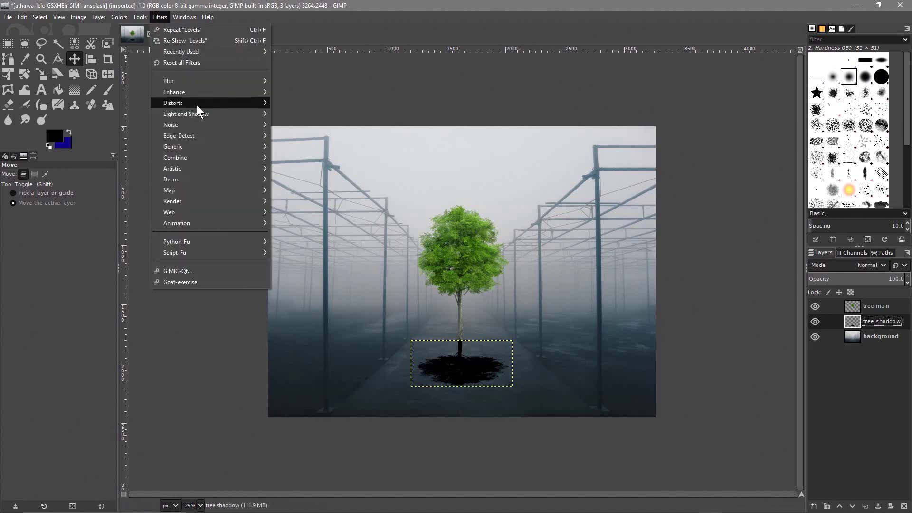
pyautogui.moveTo(204, 81)
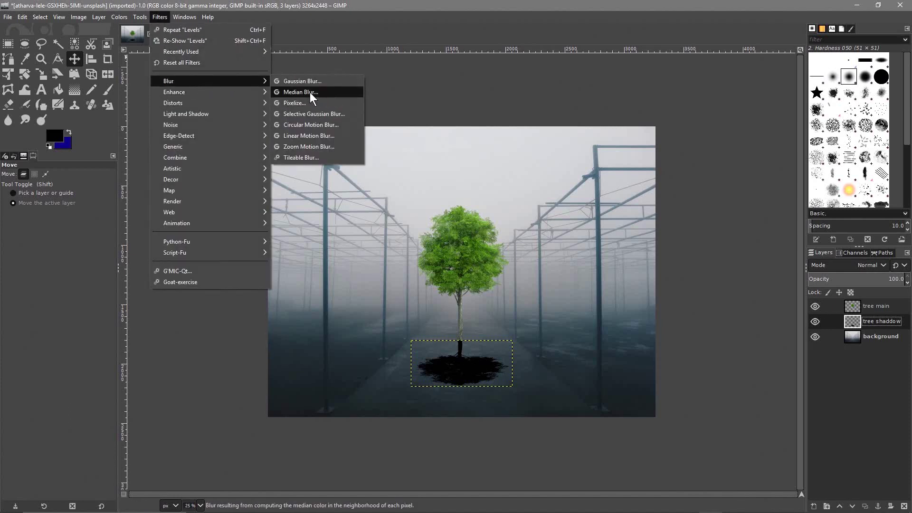
pyautogui.click(309, 80)
pyautogui.moveTo(76, 227); pyautogui.dragTo(96, 223)
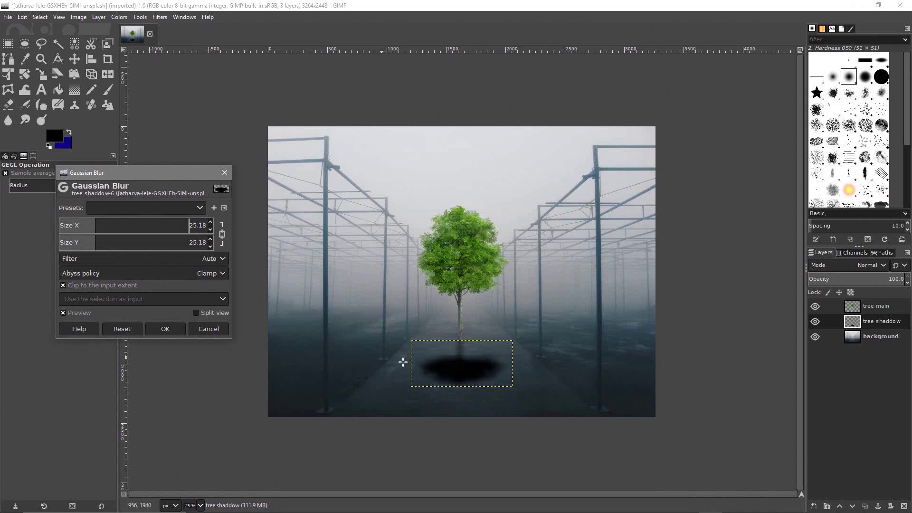
pyautogui.click(100, 226)
pyautogui.write('25.5')
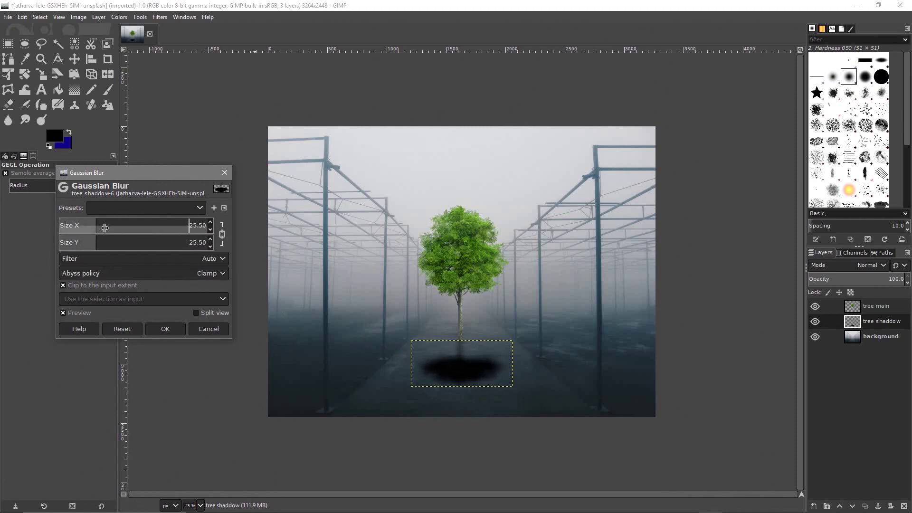
pyautogui.press('Return')
pyautogui.click(168, 329)
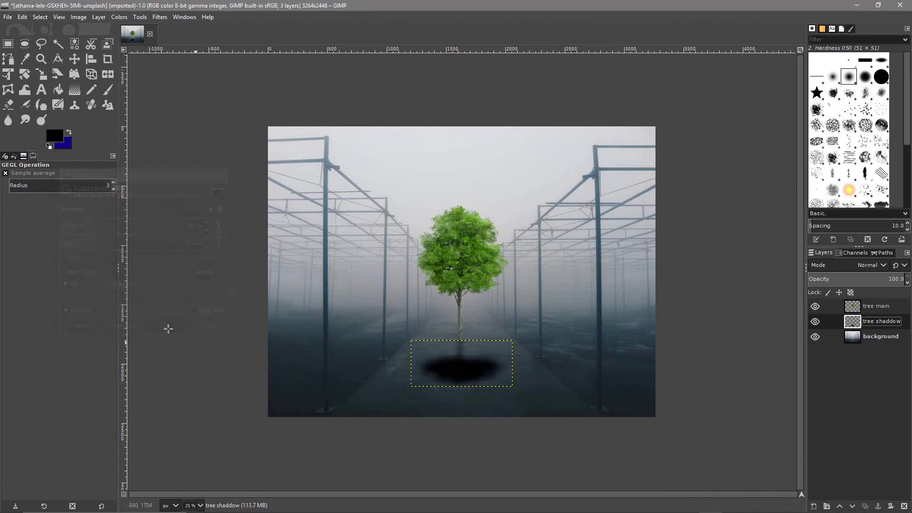
# Step: Save the layered composition as 01.xcf in the "Create Facebook 3D Photo From ANY photograph in GIMP 2.10" folder
pyautogui.click(880, 341)
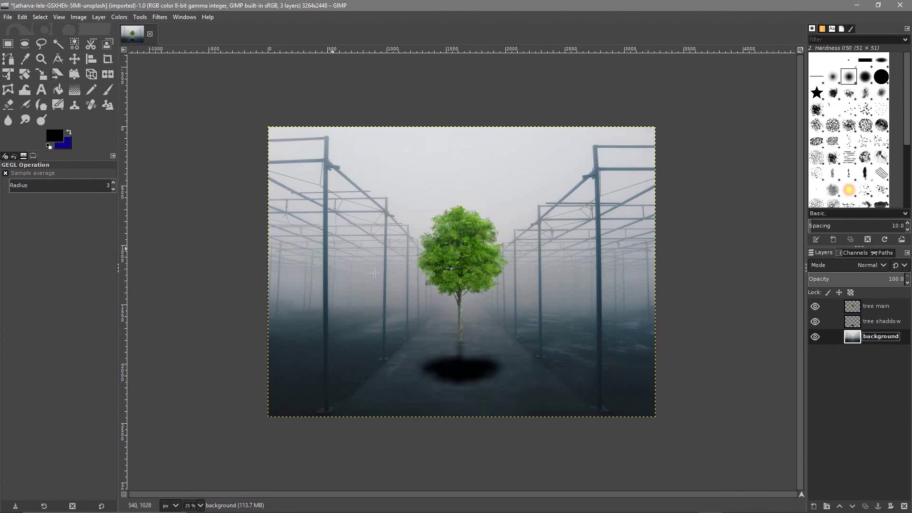
pyautogui.click(8, 17)
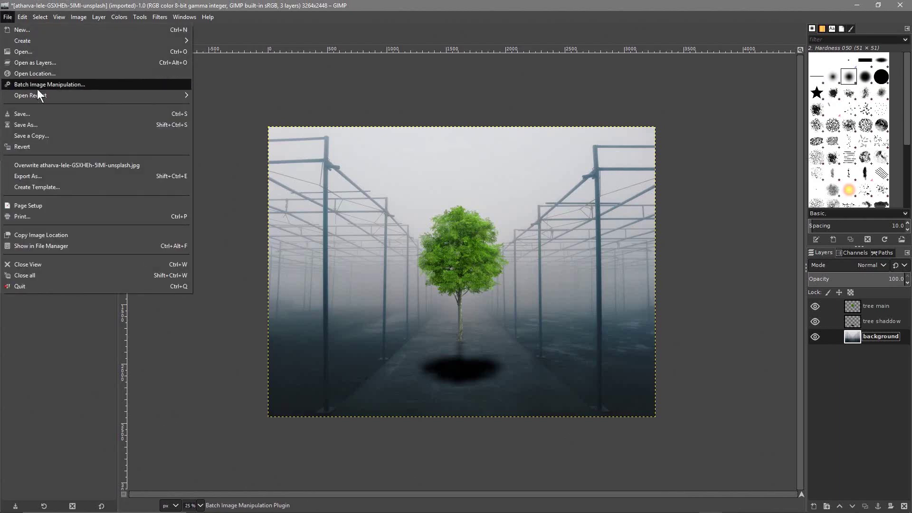
pyautogui.click(39, 113)
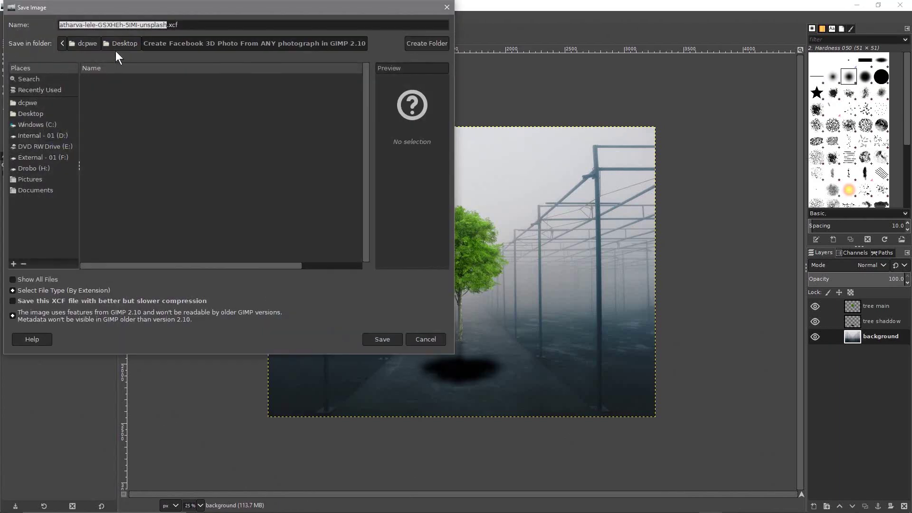
pyautogui.write('01')
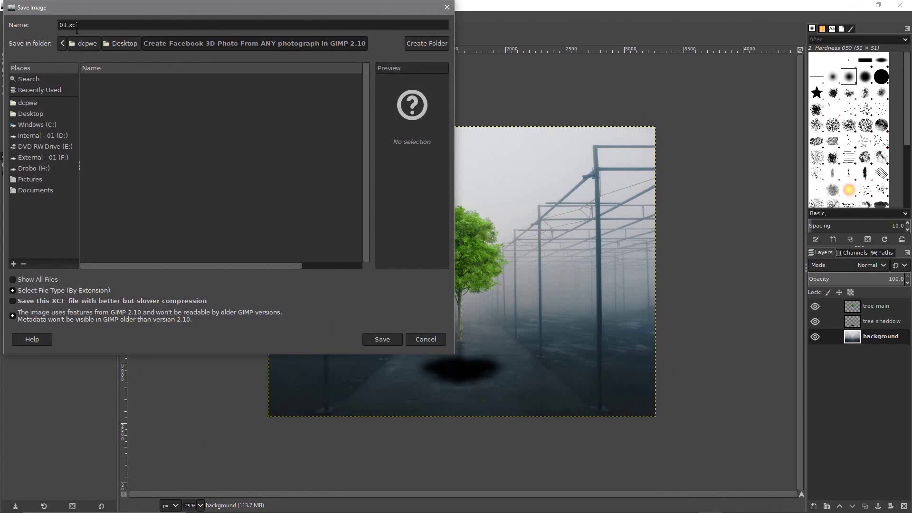
pyautogui.click(382, 339)
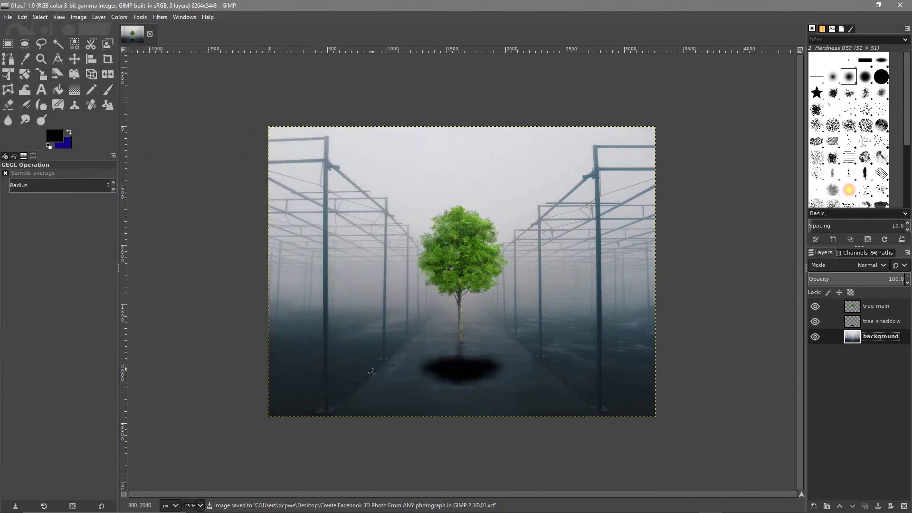
# Step: Export the composition as the JPEG image 01.jpg at quality 90
pyautogui.click(8, 17)
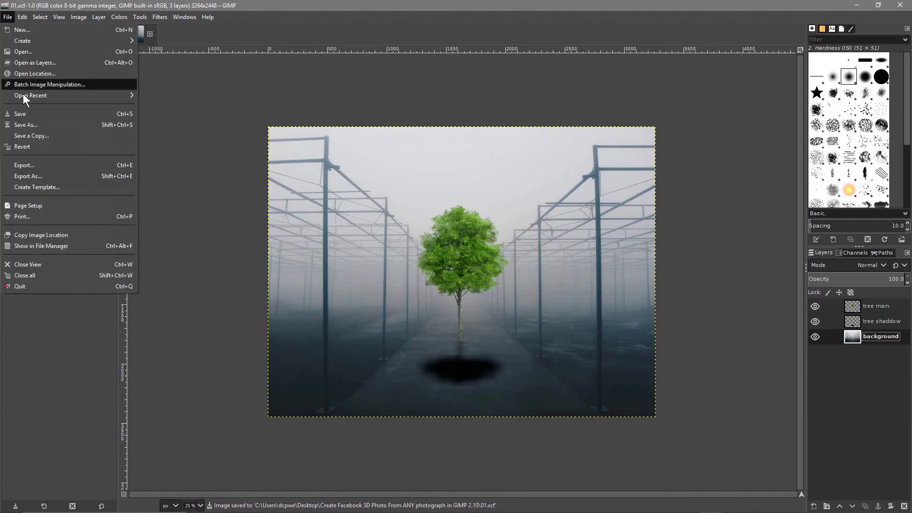
pyautogui.click(30, 168)
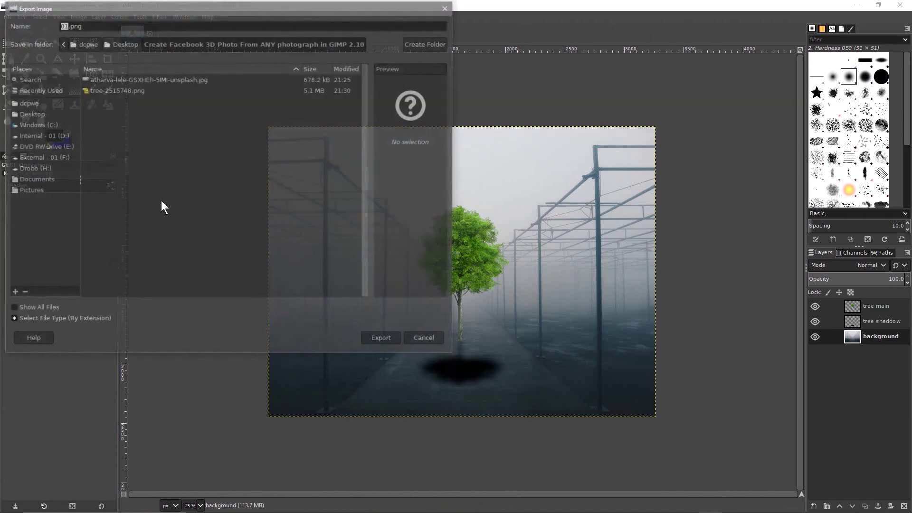
pyautogui.click(43, 319)
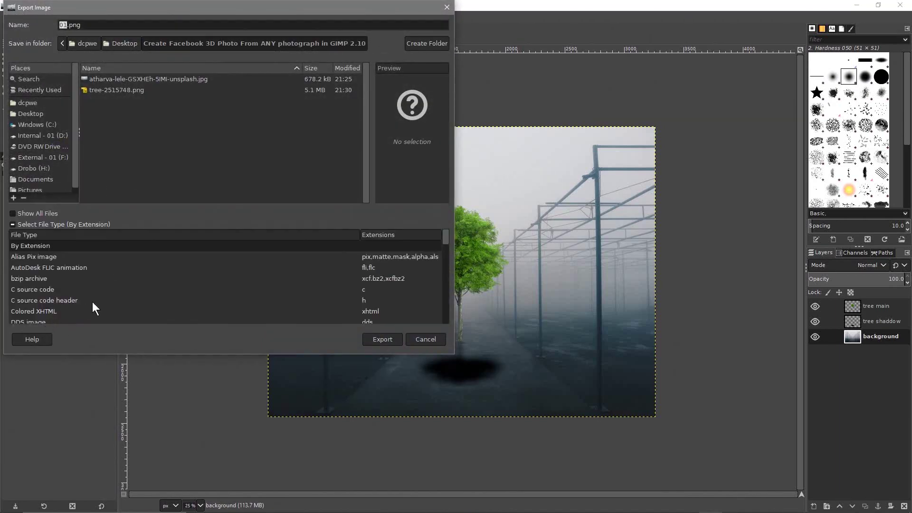
pyautogui.scroll(-3, 38, 301)
pyautogui.scroll(-2, 38, 294)
pyautogui.click(38, 293)
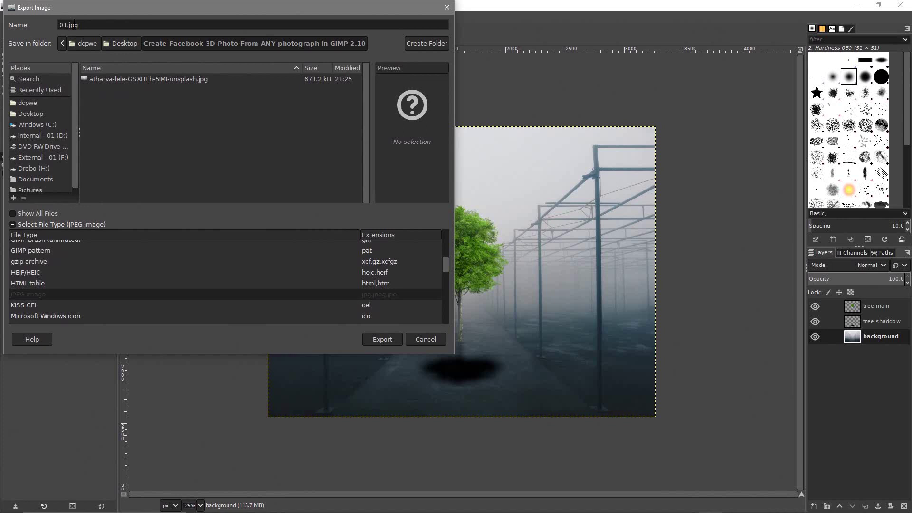
pyautogui.click(375, 339)
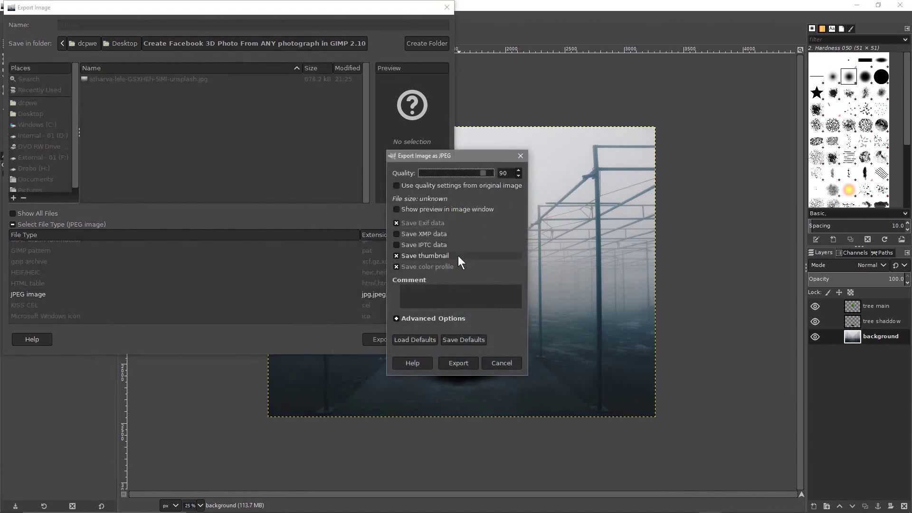
pyautogui.click(466, 364)
# Step: Save a second version of the project as 02.xcf in the same folder
pyautogui.click(7, 17)
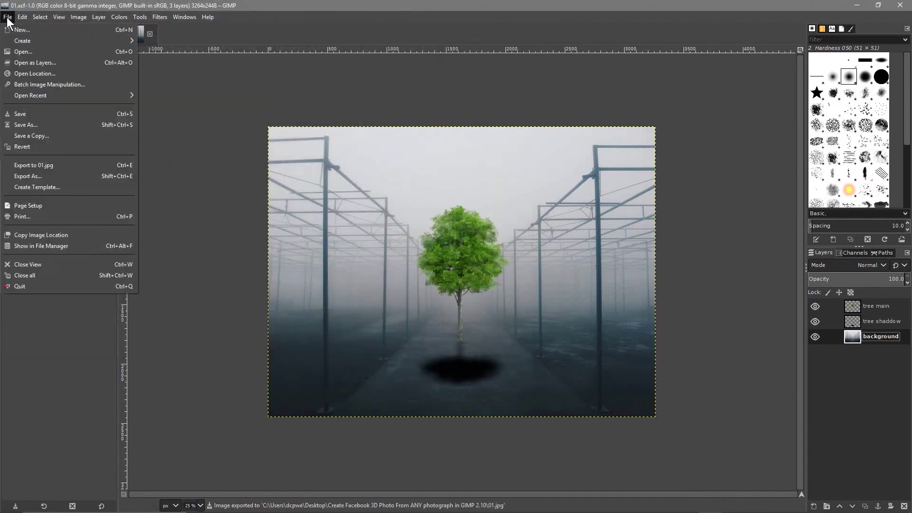
pyautogui.click(31, 123)
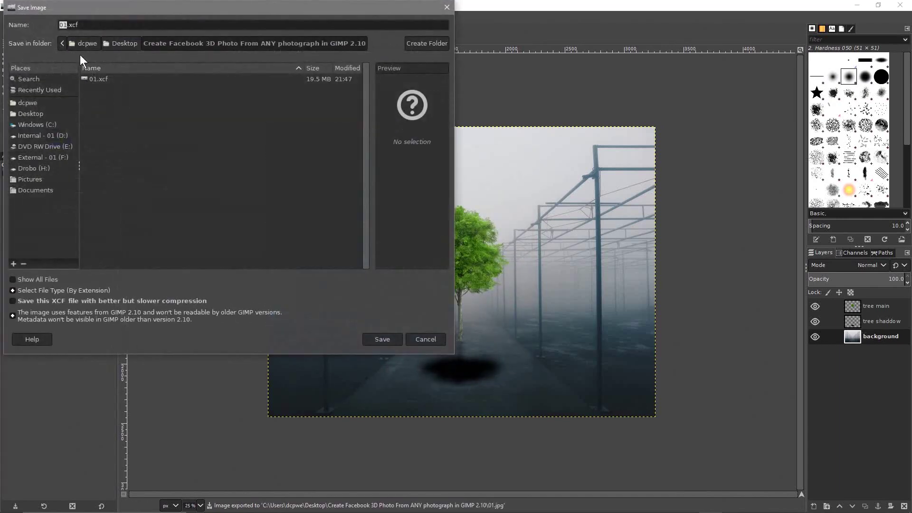
pyautogui.click(67, 23)
pyautogui.press('BackSpace')
pyautogui.write('2')
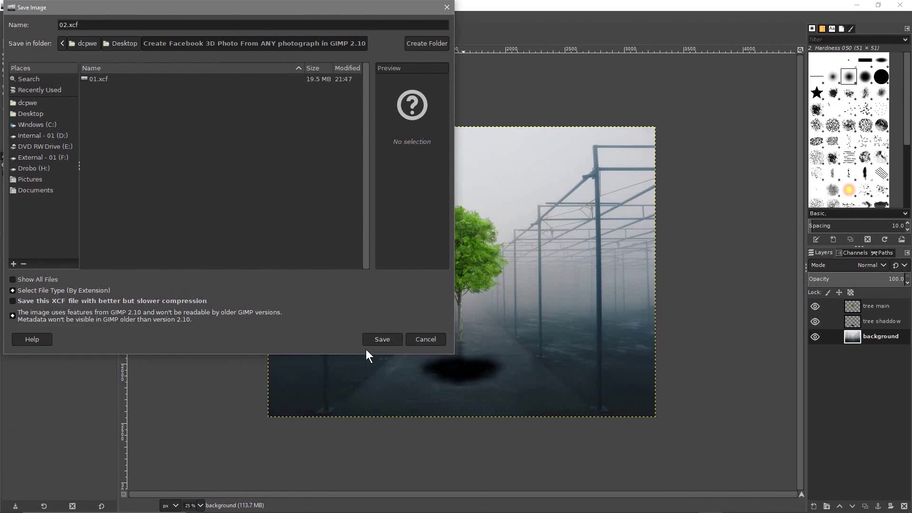
pyautogui.click(375, 340)
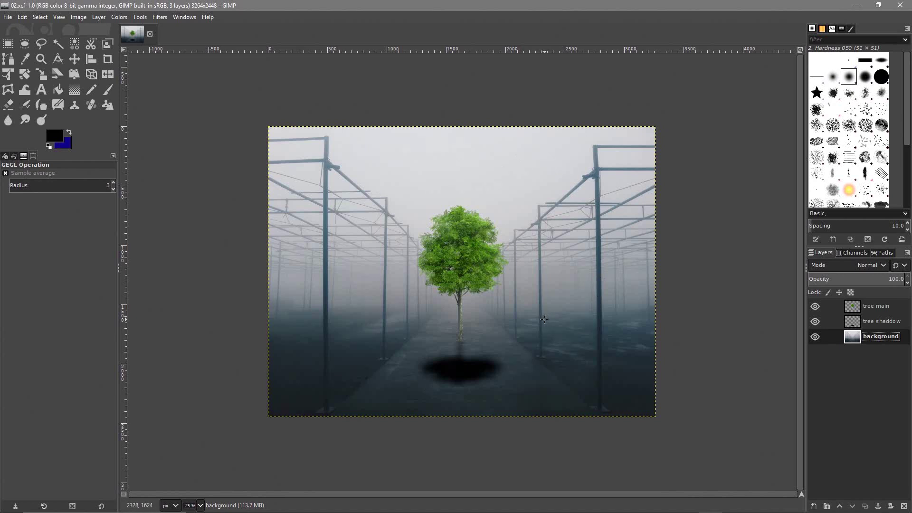
# Step: Hide both tree layers and add a new transparent 3264 × 2448 px layer directly above the background
pyautogui.click(816, 320)
pyautogui.click(815, 306)
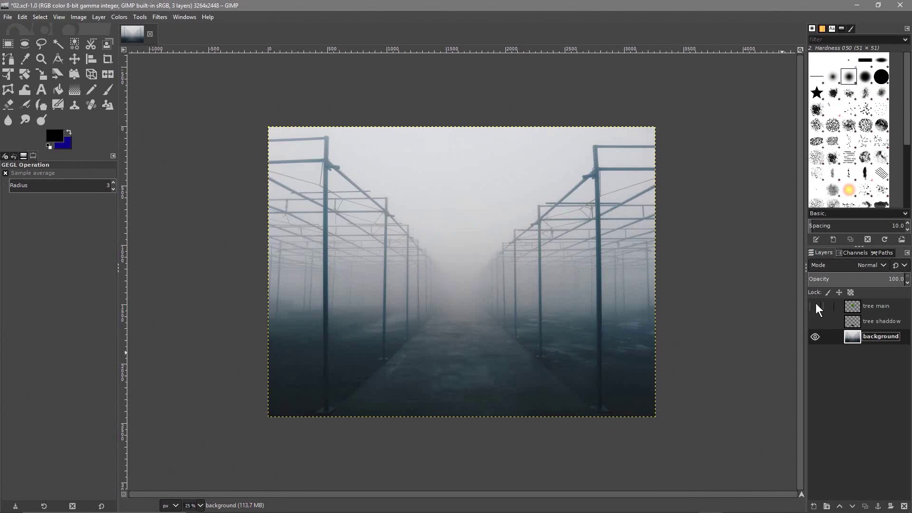
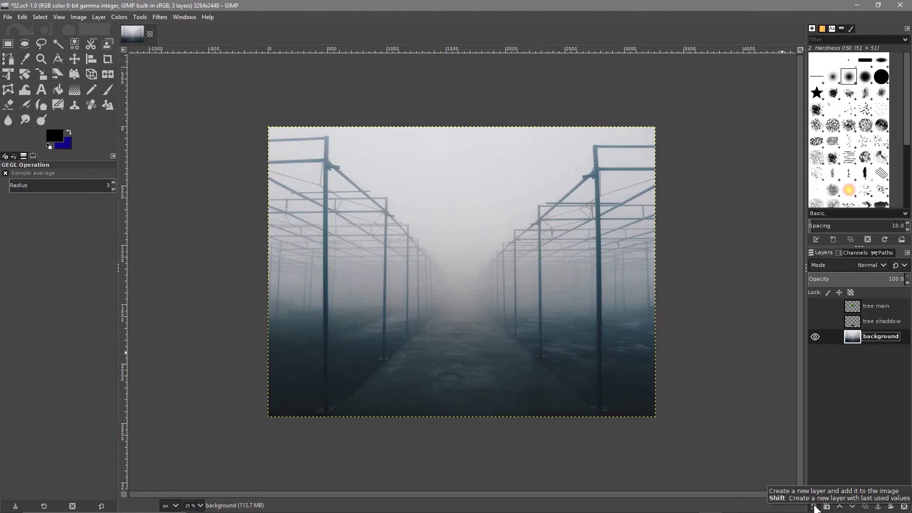
pyautogui.click(813, 506)
pyautogui.click(715, 472)
pyautogui.click(744, 470)
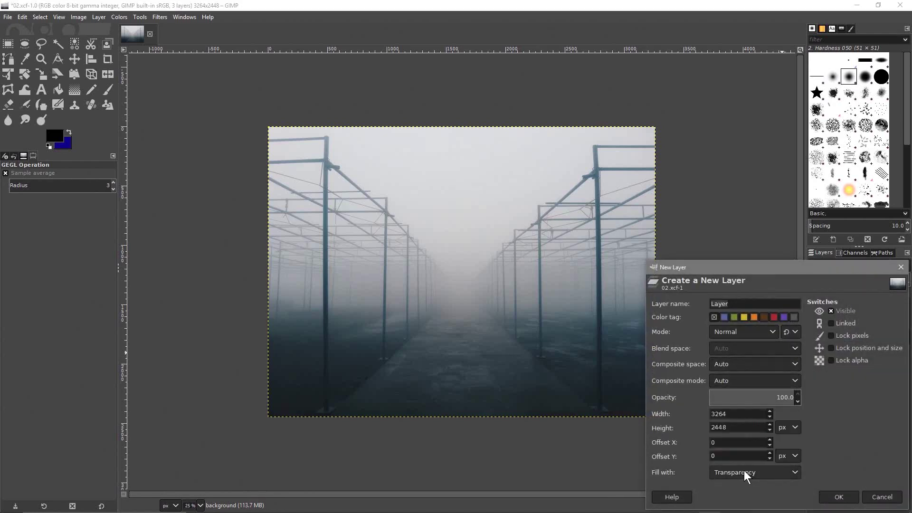
pyautogui.click(839, 497)
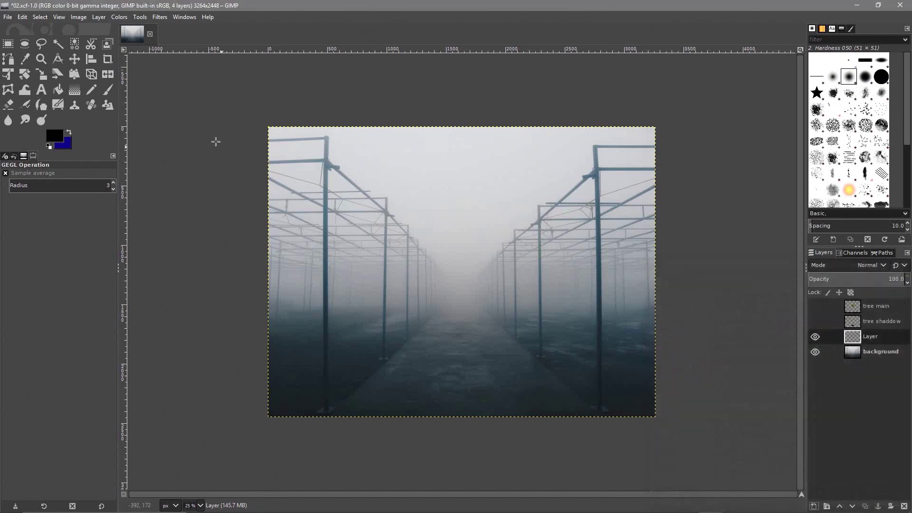
# Step: Set the foreground color to black for filling the depth map areas
pyautogui.click(11, 47)
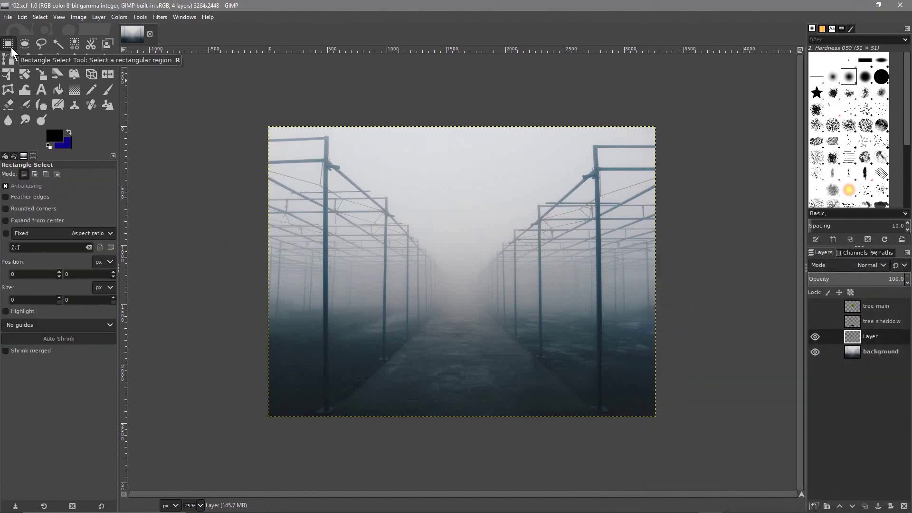
pyautogui.click(56, 141)
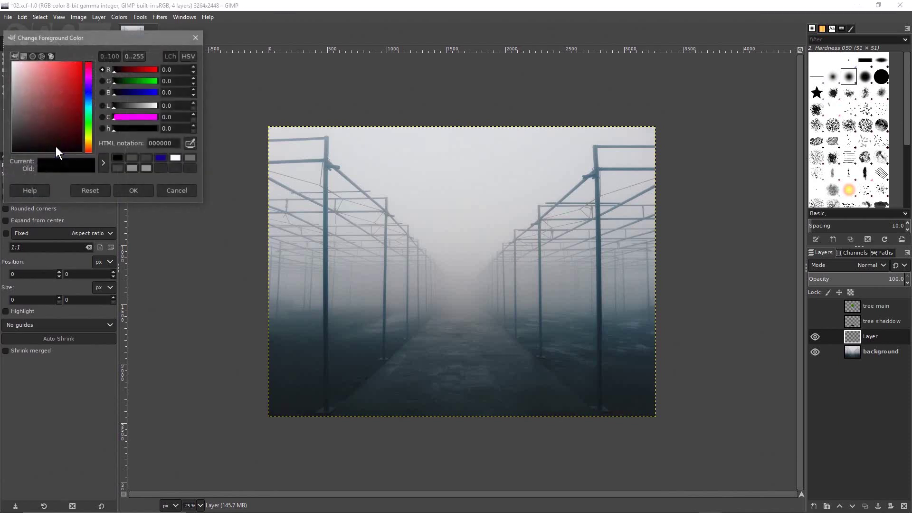
pyautogui.click(45, 96)
pyautogui.moveTo(46, 96); pyautogui.dragTo(3, 166)
pyautogui.click(133, 190)
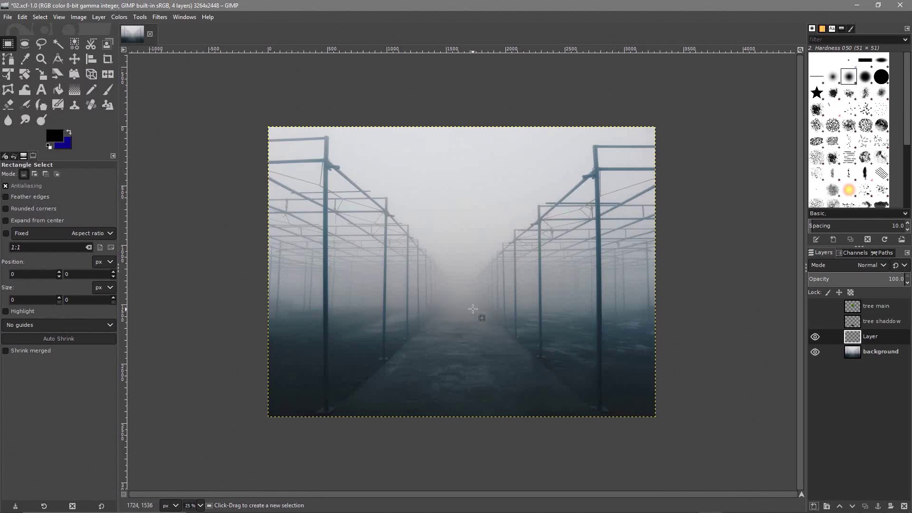
# Step: Select the image area above the horizon with a rectangle of about 3612 × 1580 px and bucket-fill it with black
pyautogui.moveTo(252, 116); pyautogui.dragTo(681, 304)
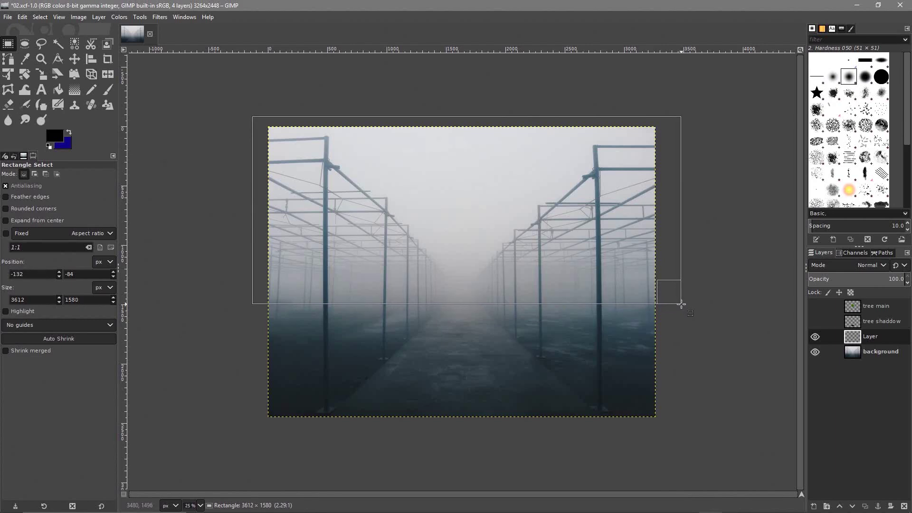
pyautogui.moveTo(681, 303); pyautogui.dragTo(681, 303)
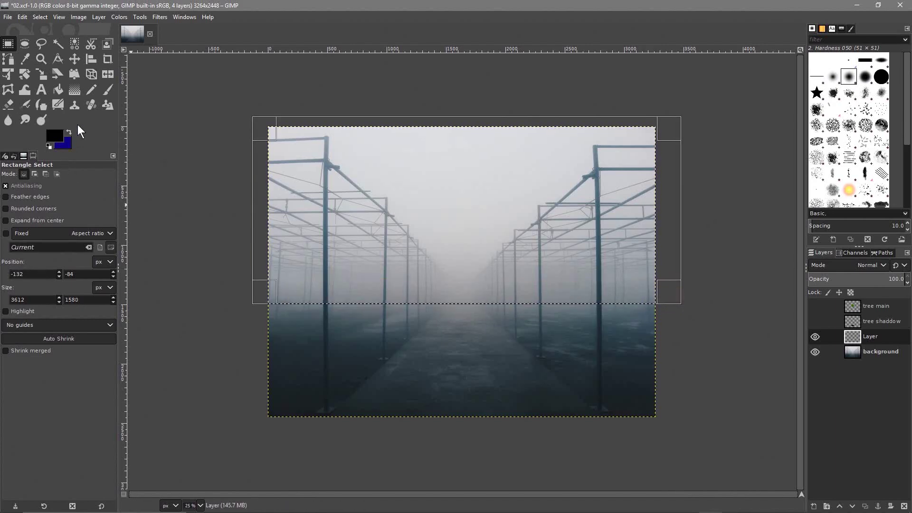
pyautogui.click(58, 89)
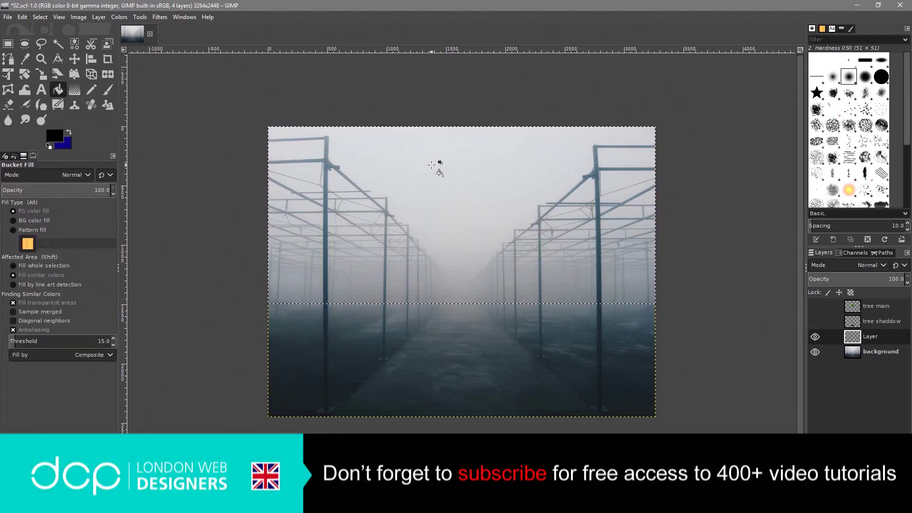
pyautogui.click(431, 165)
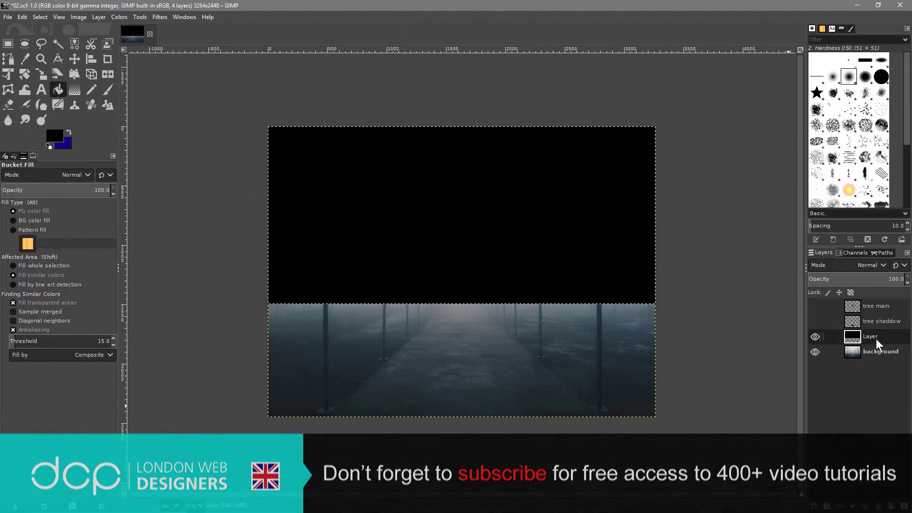
# Step: Rename the new black-filled layer as bg1
pyautogui.doubleClick(876, 338)
pyautogui.write('bg1')
pyautogui.press('Return')
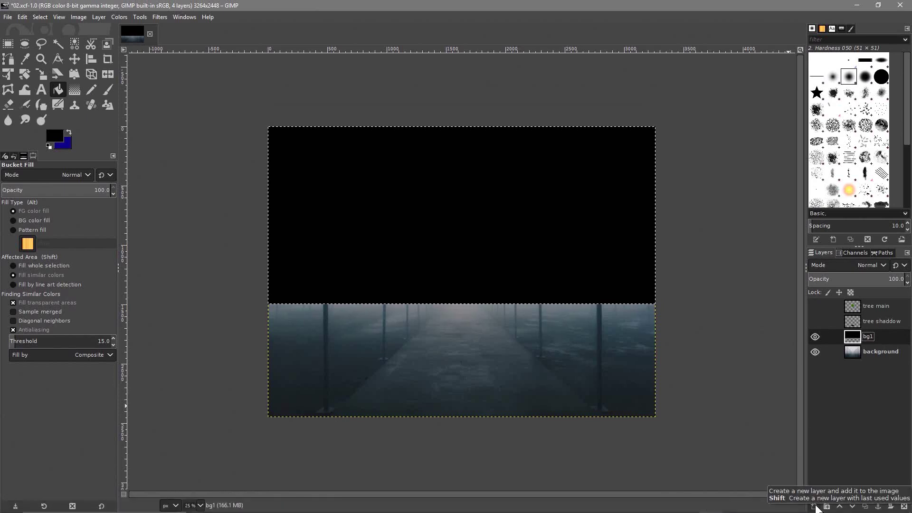
# Step: Add a new transparent 3264 × 2448 px layer directly above bg1 and name it bg2
pyautogui.click(815, 507)
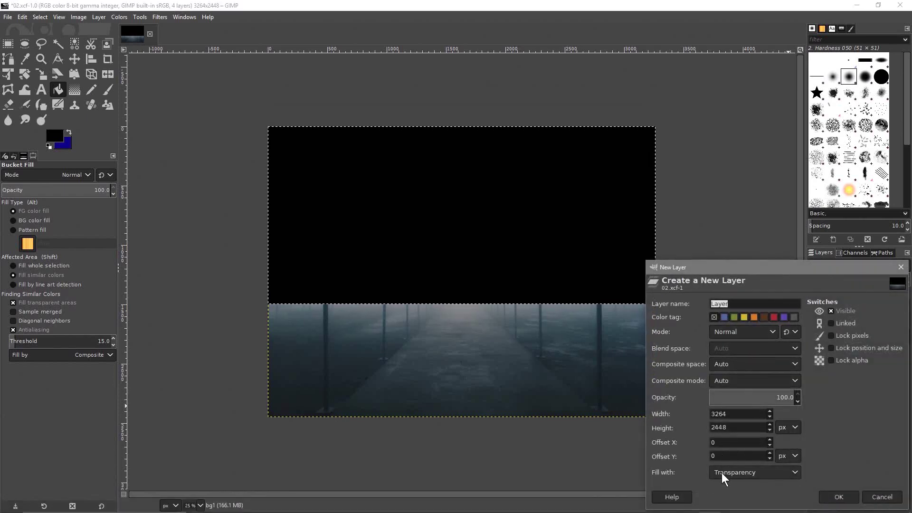
pyautogui.click(838, 497)
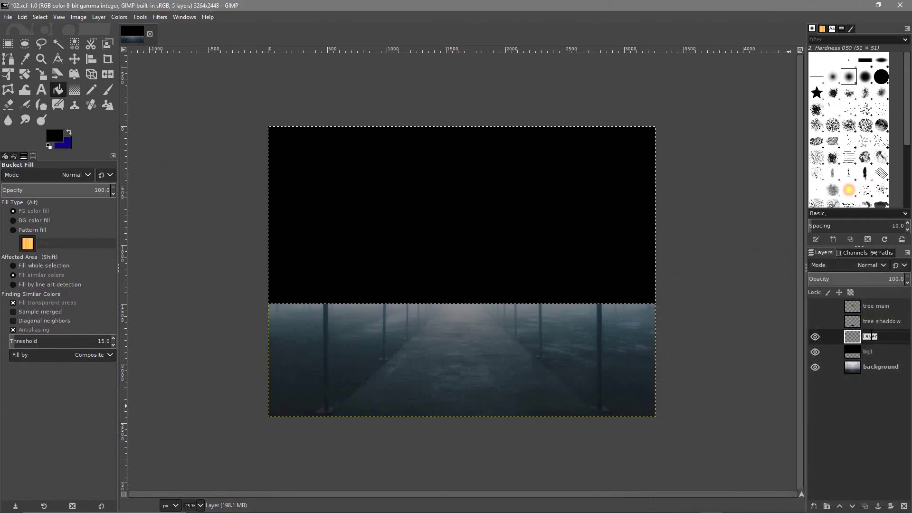
pyautogui.write('bg2')
pyautogui.press('Return')
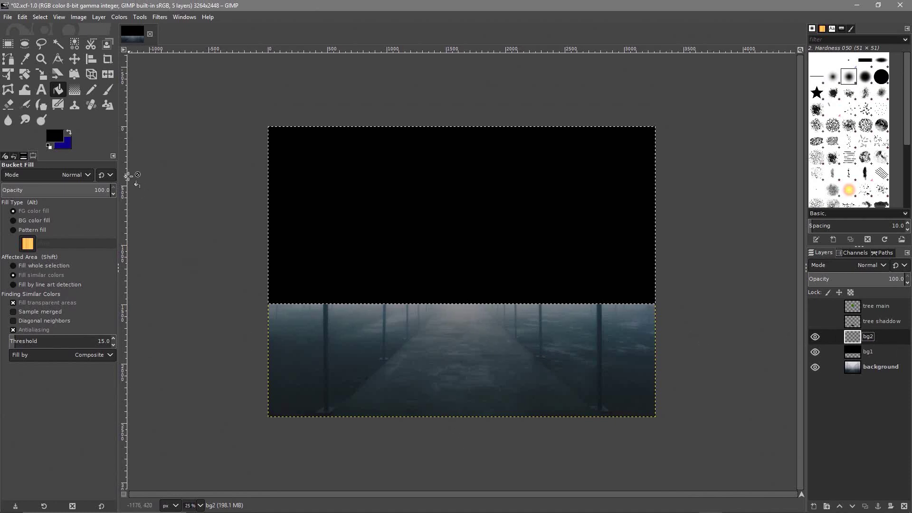
# Step: Clear the selection and draw a linear Default black-to-white gradient about 964 px long on bg2, straight down from the horizon to the image's lower edge
pyautogui.click(40, 17)
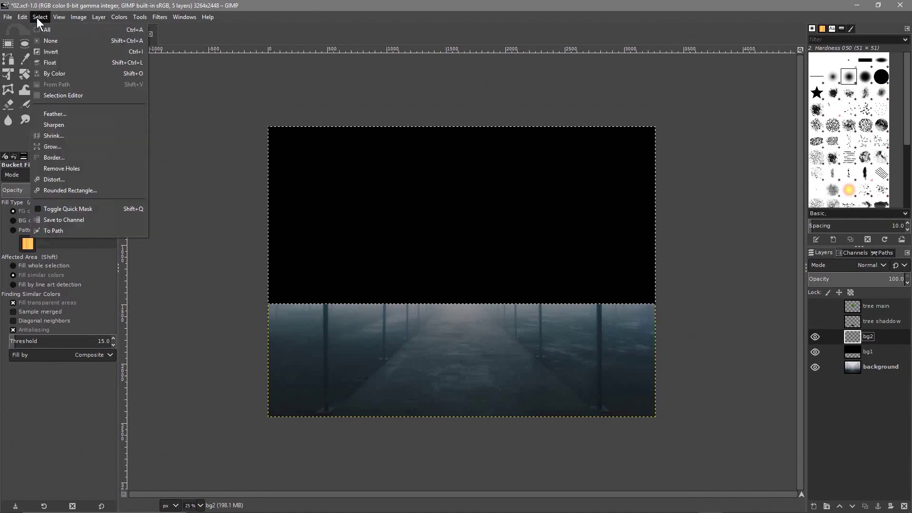
pyautogui.click(41, 38)
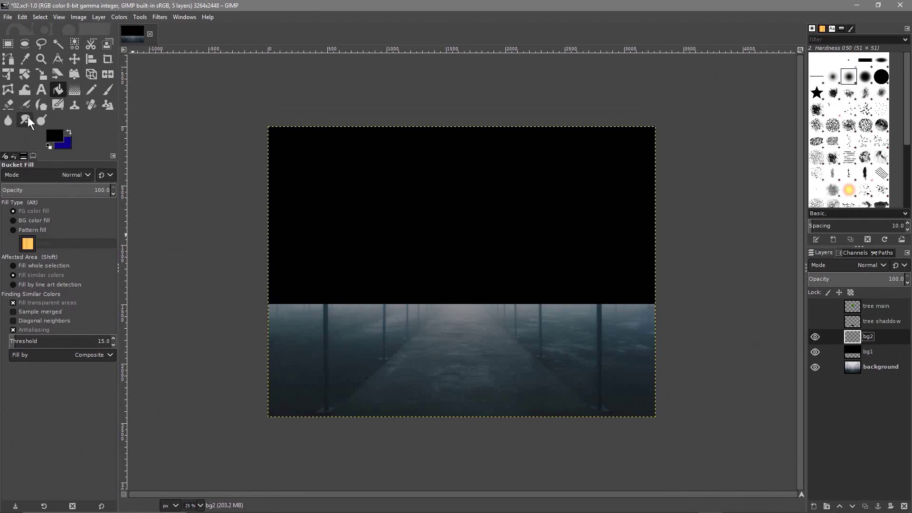
pyautogui.click(75, 92)
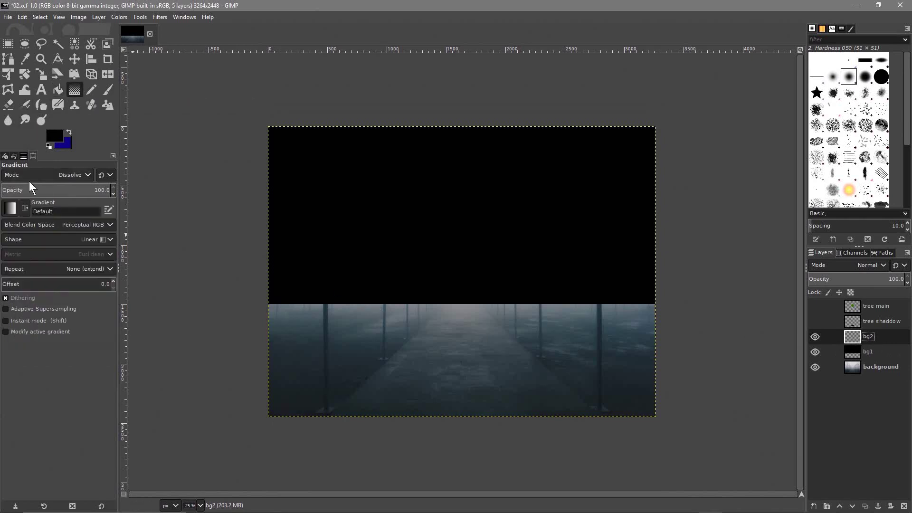
pyautogui.click(9, 208)
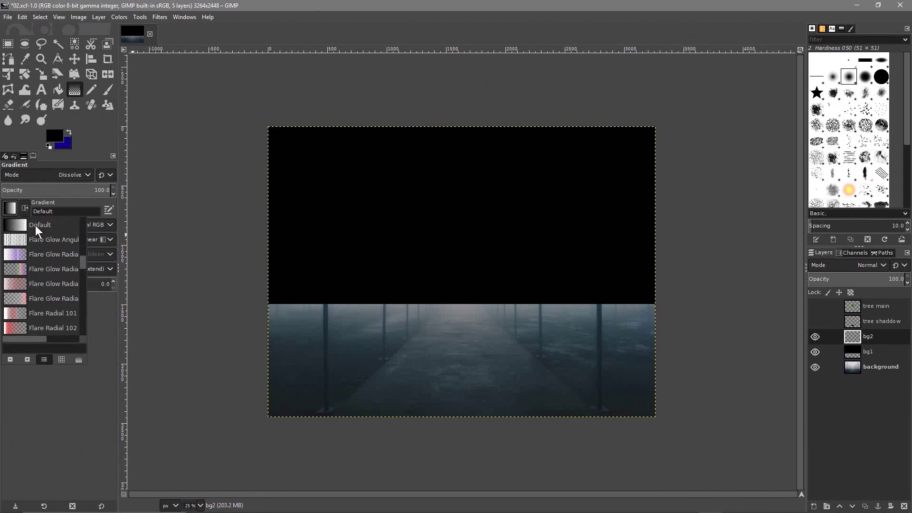
pyautogui.click(71, 192)
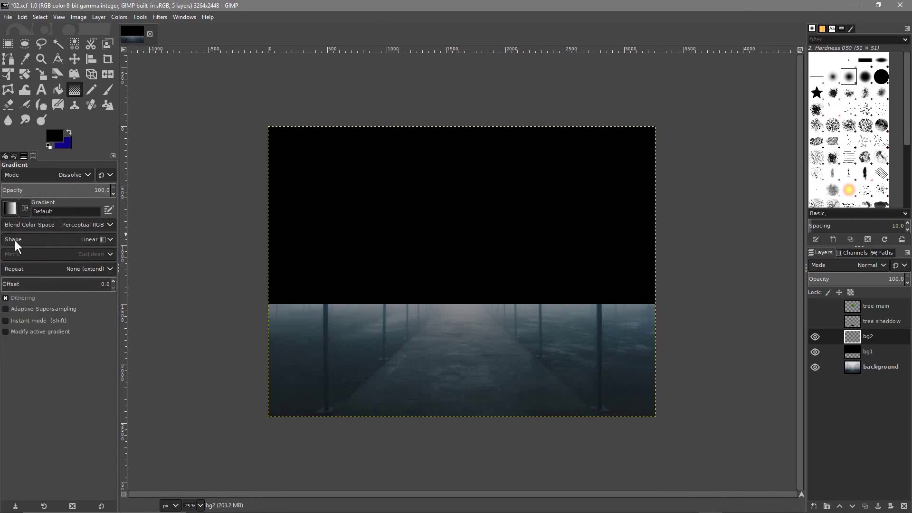
pyautogui.click(64, 239)
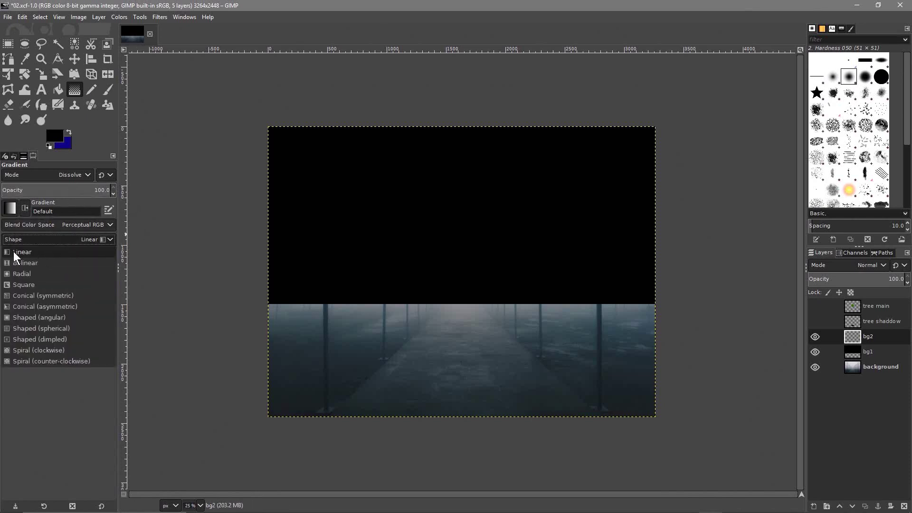
pyautogui.click(13, 252)
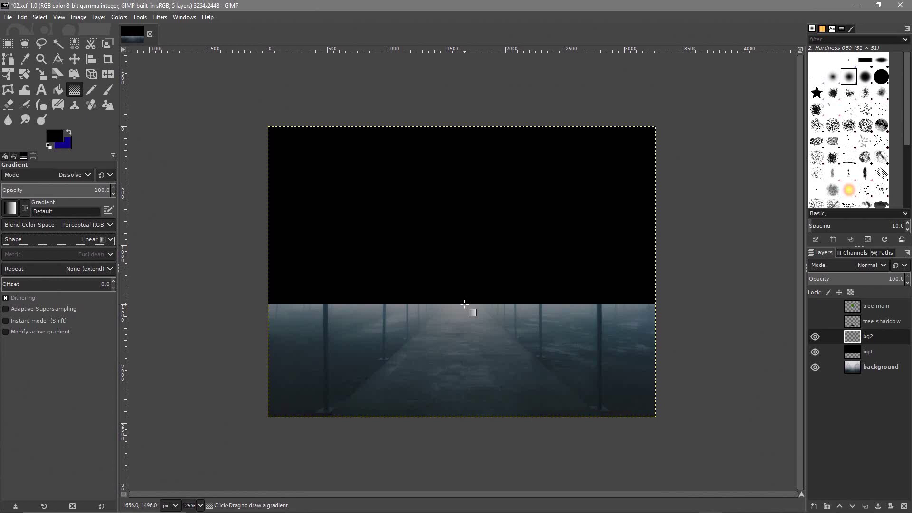
pyautogui.moveTo(465, 304); pyautogui.dragTo(467, 419)
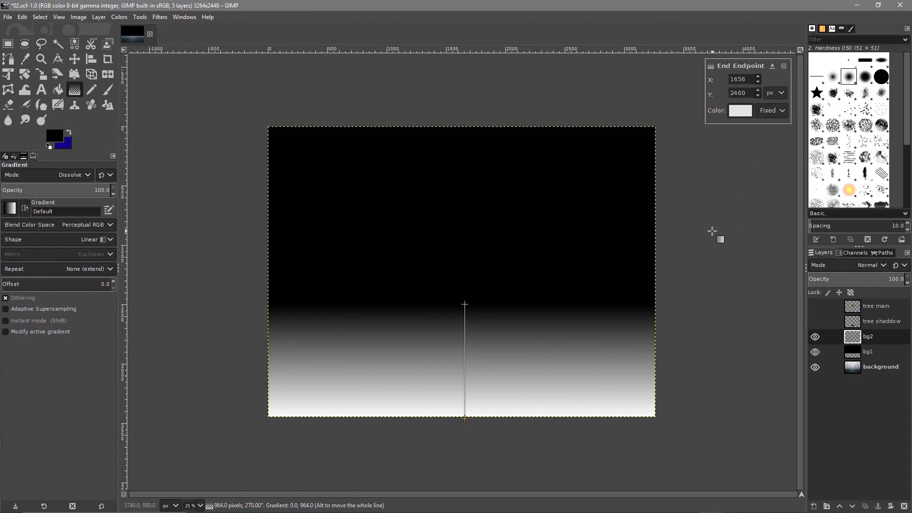
pyautogui.click(75, 60)
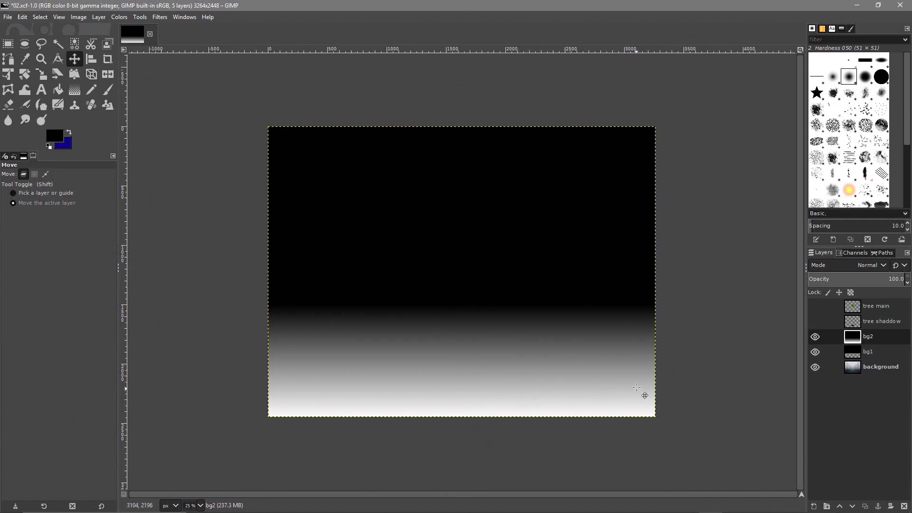
# Step: Show both tree layers again and desaturate the tree main layer in Luminance mode
pyautogui.click(814, 321)
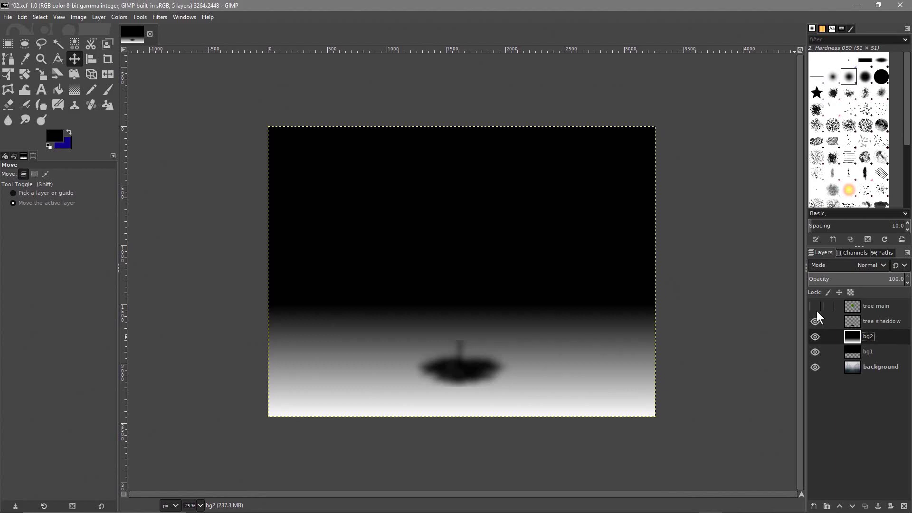
pyautogui.click(815, 306)
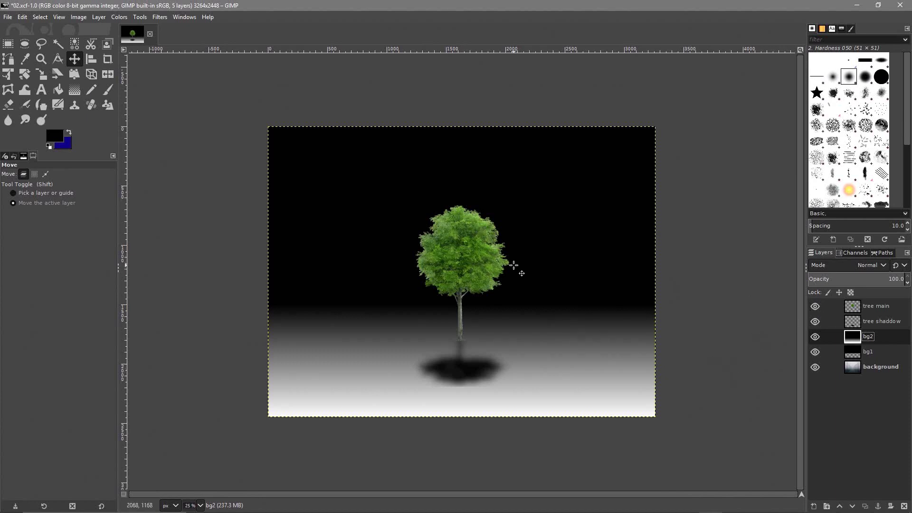
pyautogui.click(864, 309)
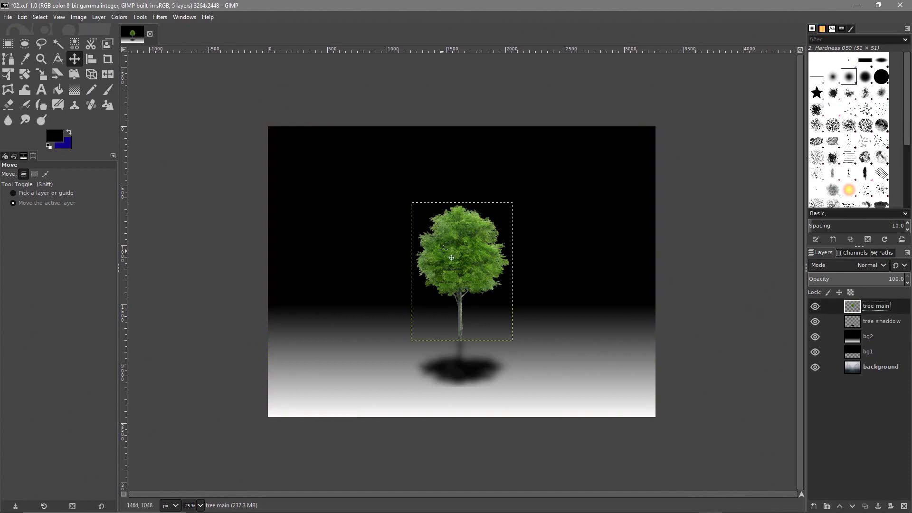
pyautogui.click(120, 17)
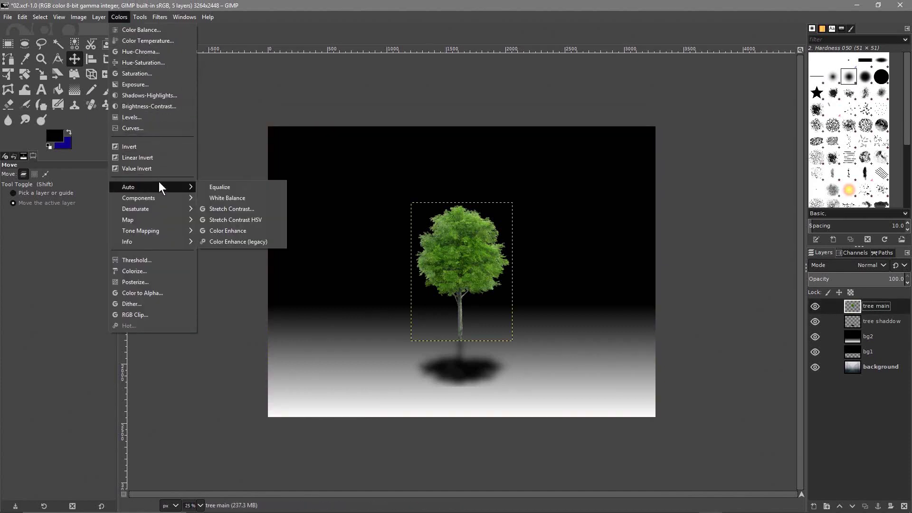
pyautogui.moveTo(155, 209)
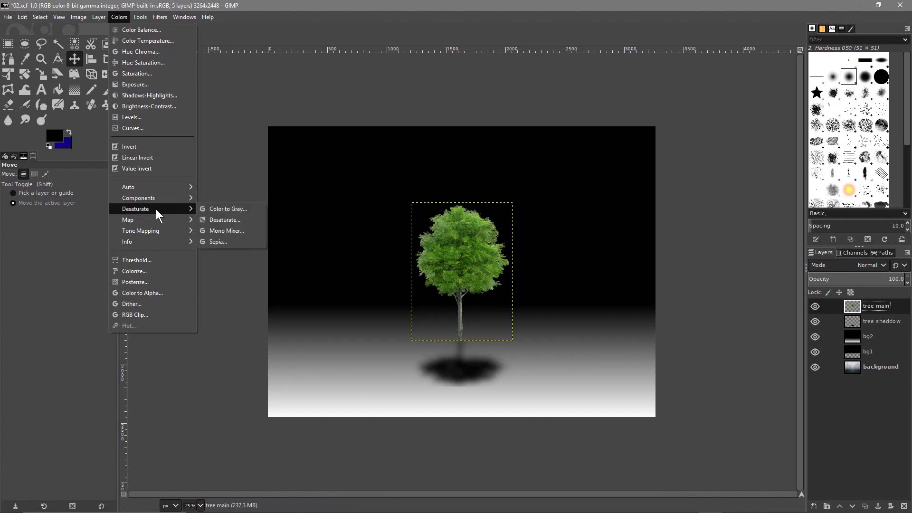
pyautogui.click(217, 220)
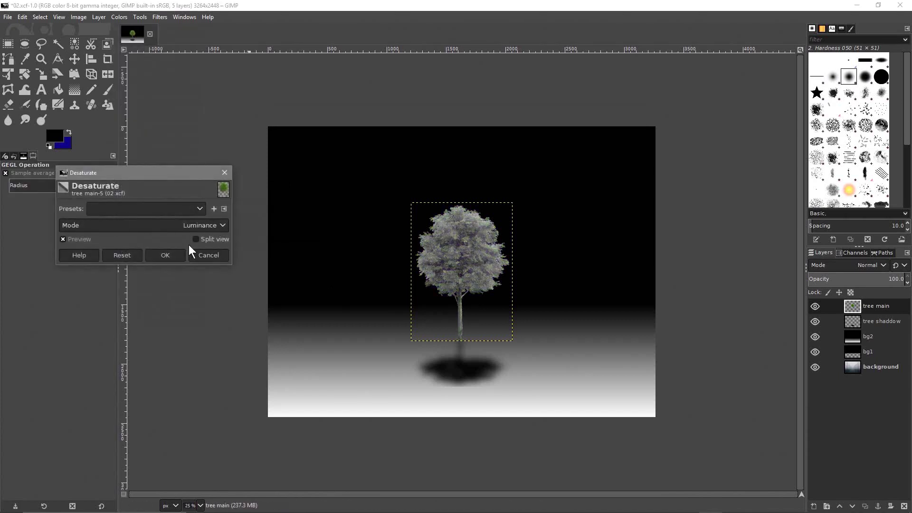
pyautogui.click(165, 255)
# Step: Turn the tree main layer fully black with Levels by raising the black input level to 255
pyautogui.click(119, 17)
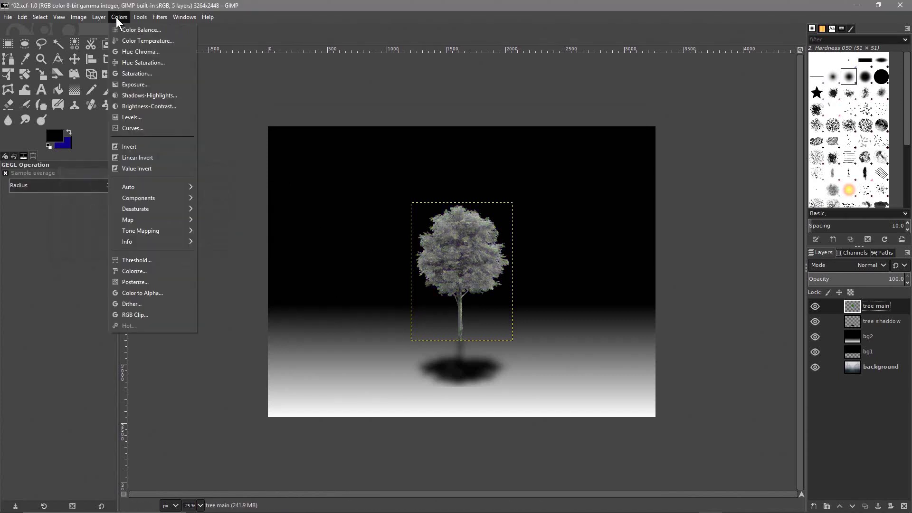
pyautogui.click(146, 116)
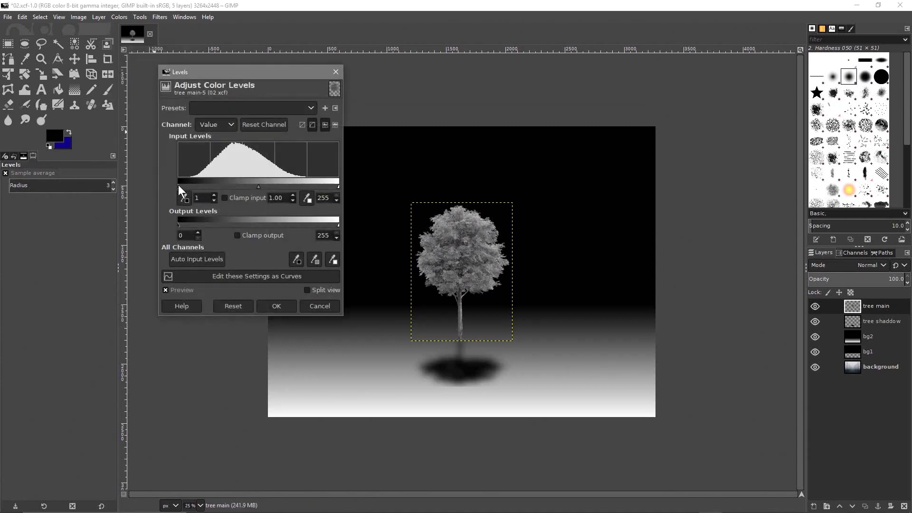
pyautogui.moveTo(178, 184); pyautogui.dragTo(355, 193)
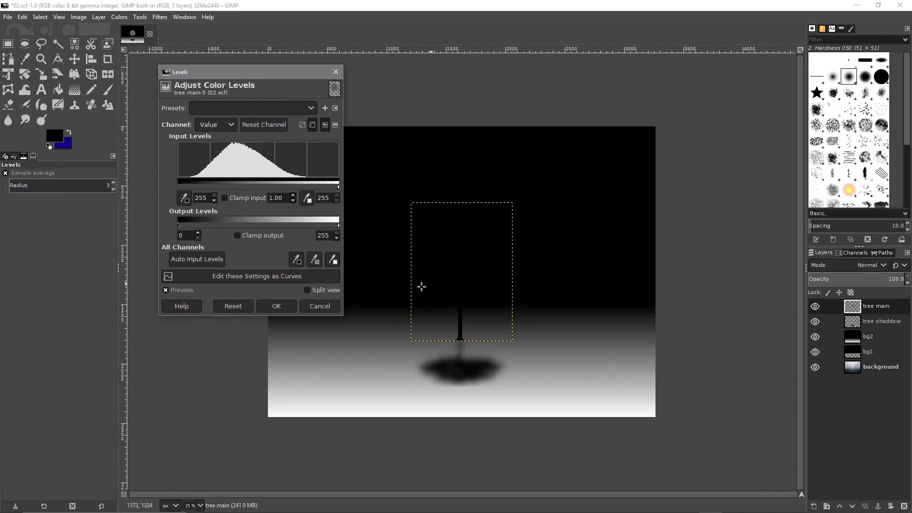
pyautogui.click(276, 306)
# Step: Lighten the tree main layer to dark gray with Brightness-Contrast by setting its brightness to 45
pyautogui.click(118, 17)
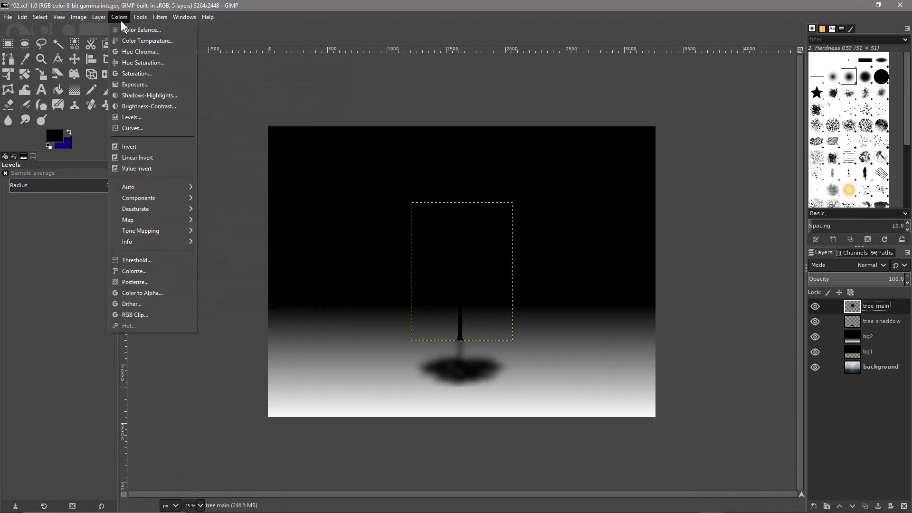
pyautogui.click(140, 107)
pyautogui.moveTo(218, 152); pyautogui.dragTo(249, 161)
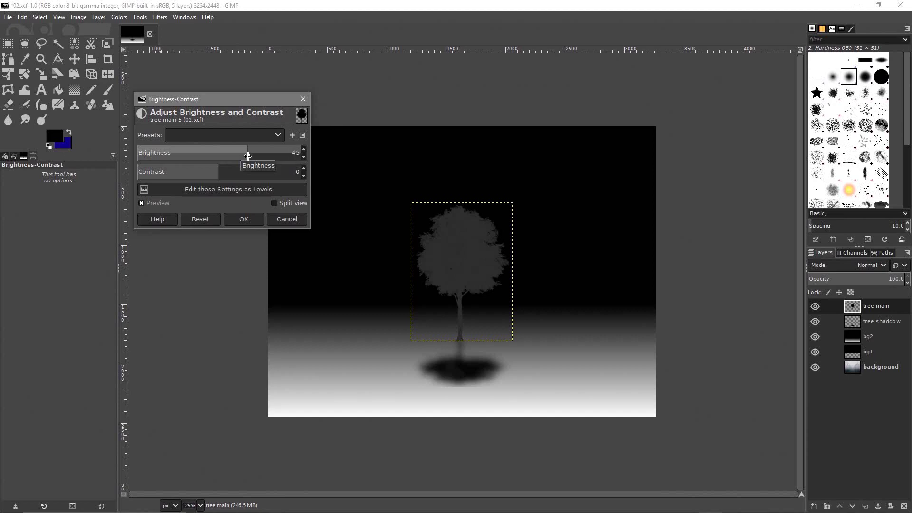
pyautogui.click(299, 158)
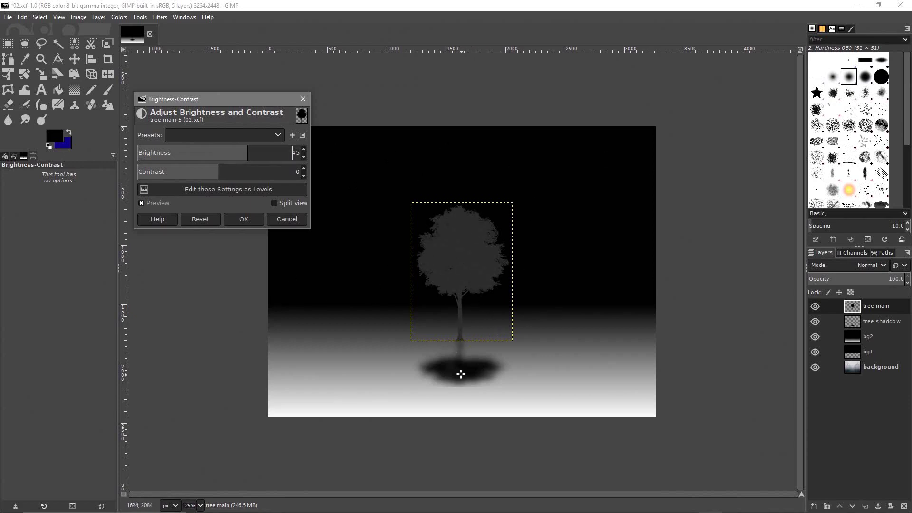
pyautogui.click(241, 219)
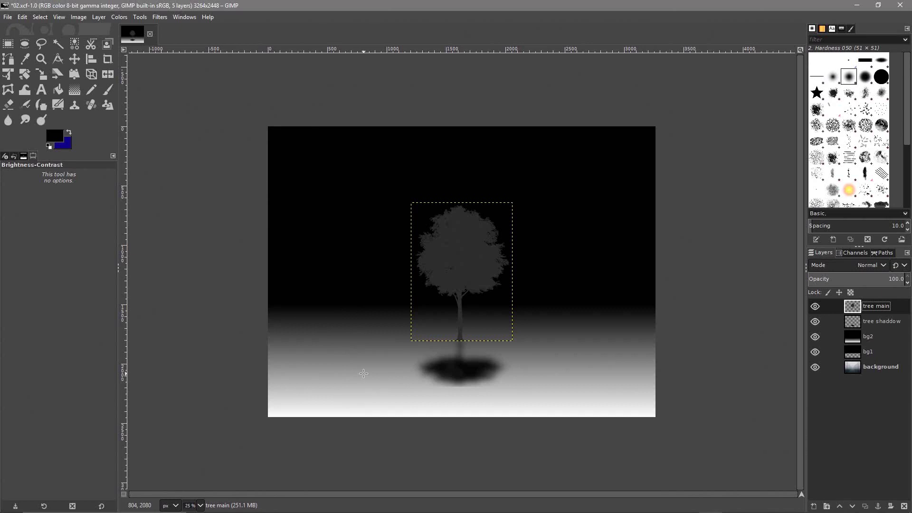
# Step: Export the depth map to the project folder as 01_depth.jpg at JPEG quality 90 and save the 02.xcf project
pyautogui.click(7, 17)
pyautogui.click(24, 112)
pyautogui.click(7, 17)
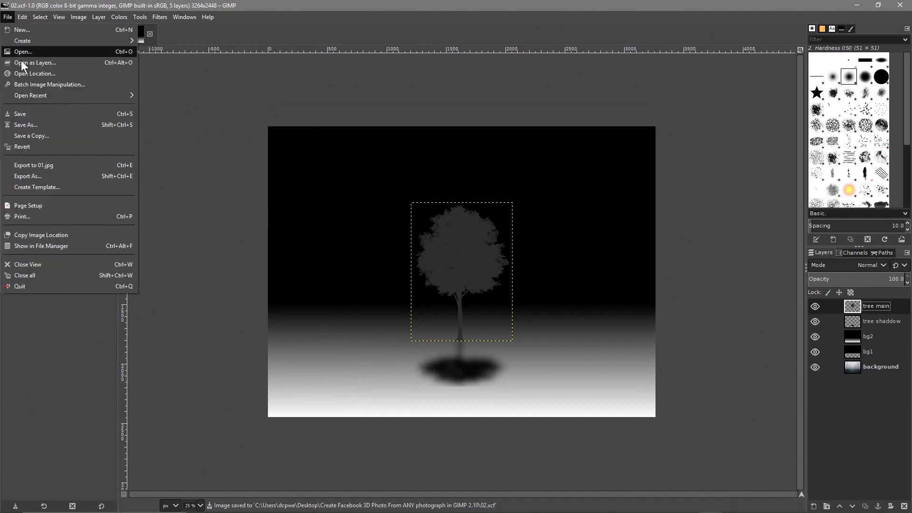
pyautogui.click(41, 176)
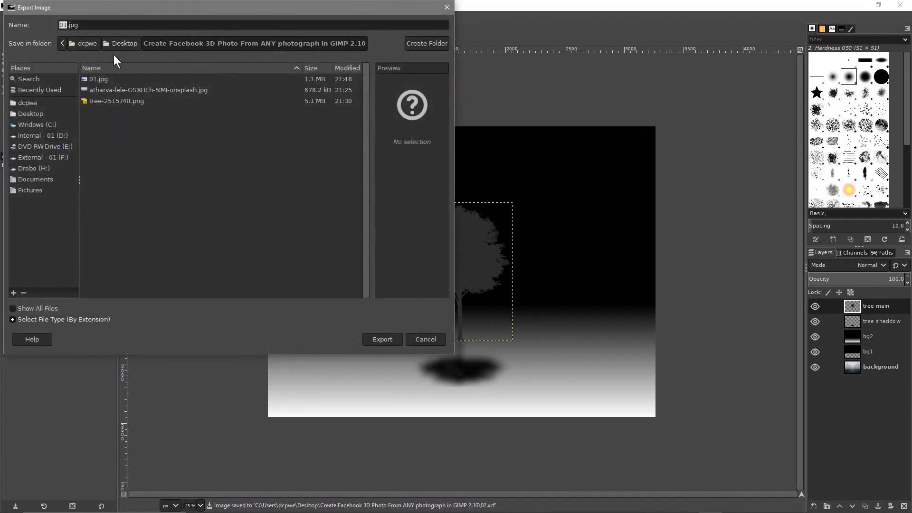
pyautogui.click(67, 24)
pyautogui.write('_')
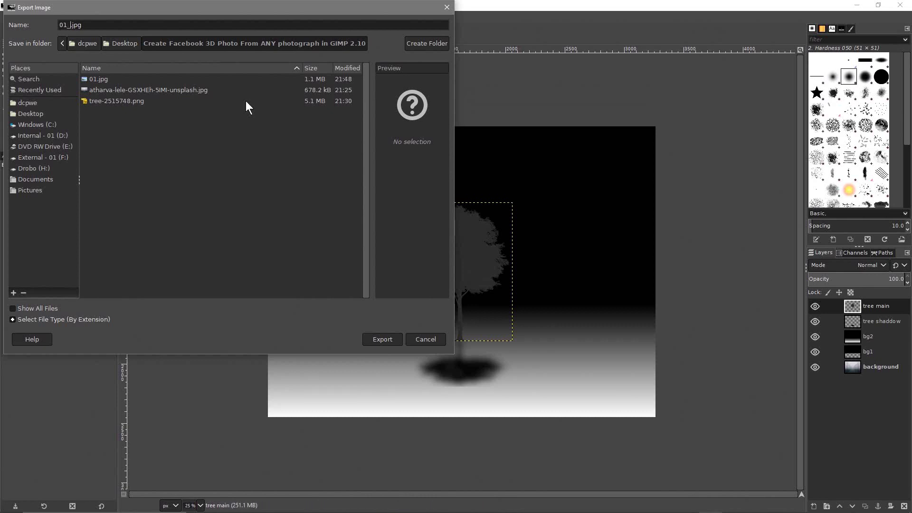
pyautogui.write('depth')
pyautogui.click(380, 341)
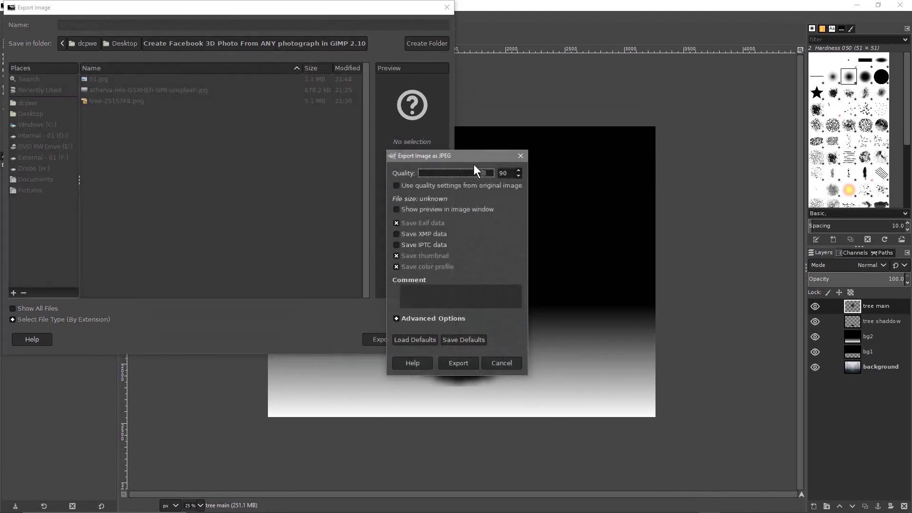
pyautogui.click(474, 364)
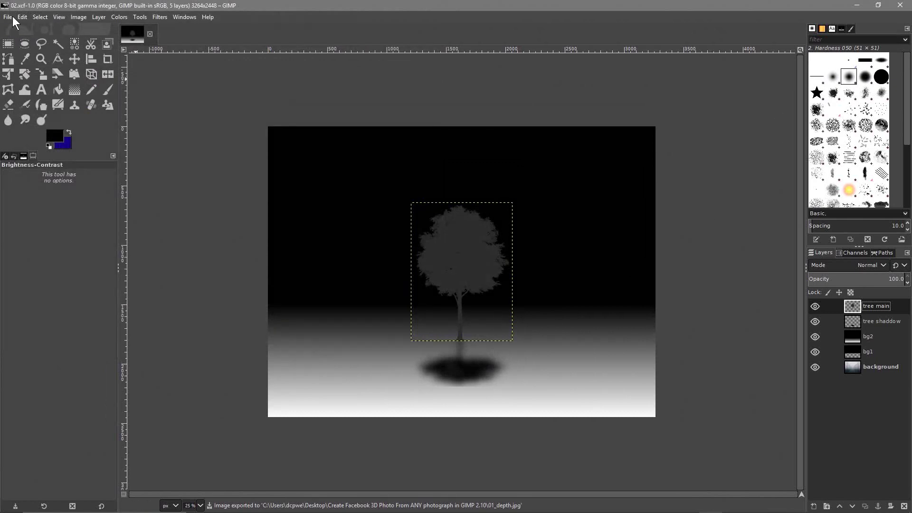
pyautogui.click(12, 16)
pyautogui.click(22, 114)
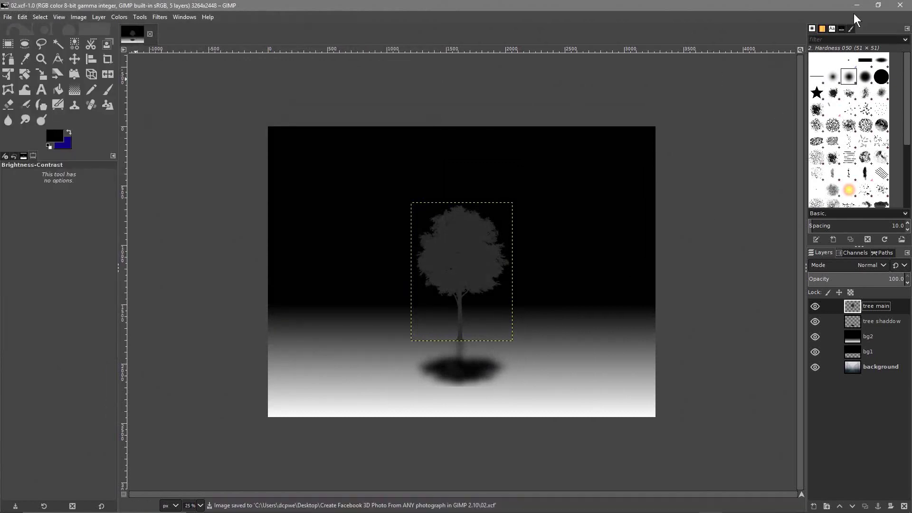
# Step: Switch to the project folder in File Explorer and view 01.jpg and 01_depth.jpg side by side in Photos, closing both viewers when done
pyautogui.click(856, 6)
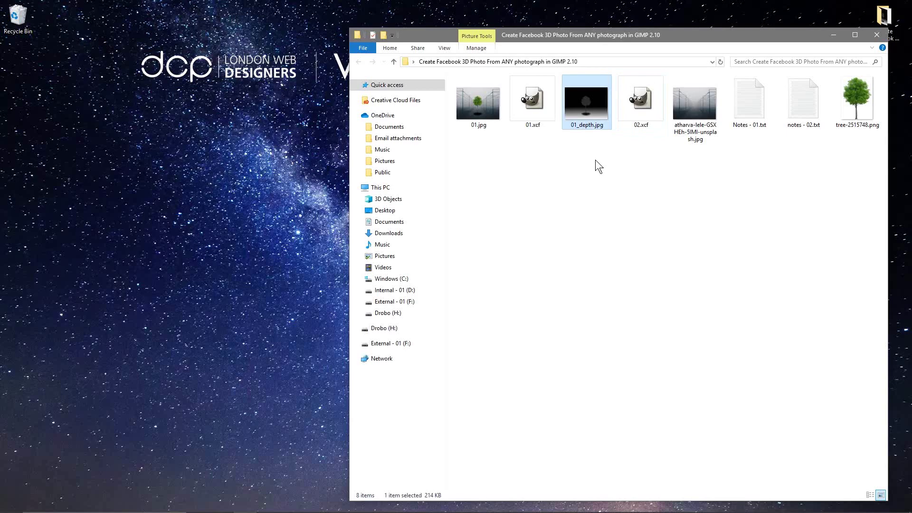
pyautogui.doubleClick(486, 109)
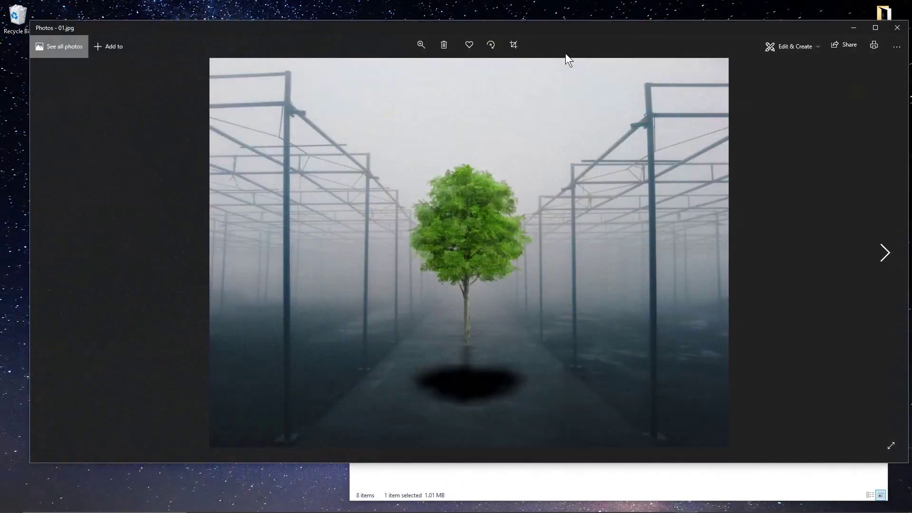
pyautogui.moveTo(590, 30); pyautogui.dragTo(0, 120)
pyautogui.click(560, 163)
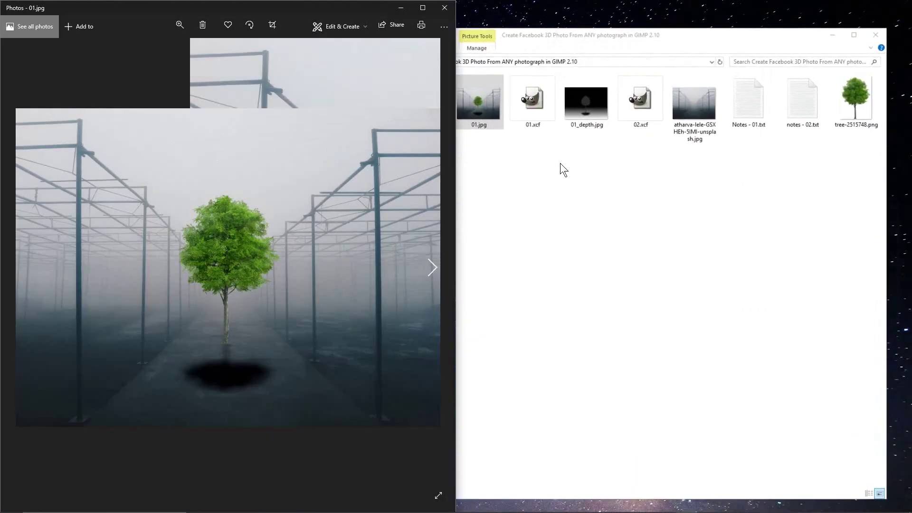
pyautogui.doubleClick(586, 110)
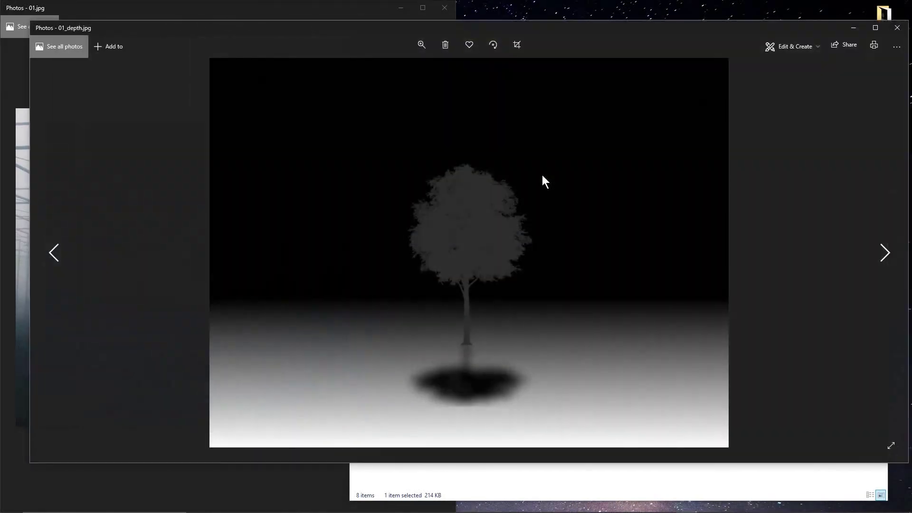
pyautogui.press('super+Right')
pyautogui.click(542, 175)
pyautogui.click(211, 242)
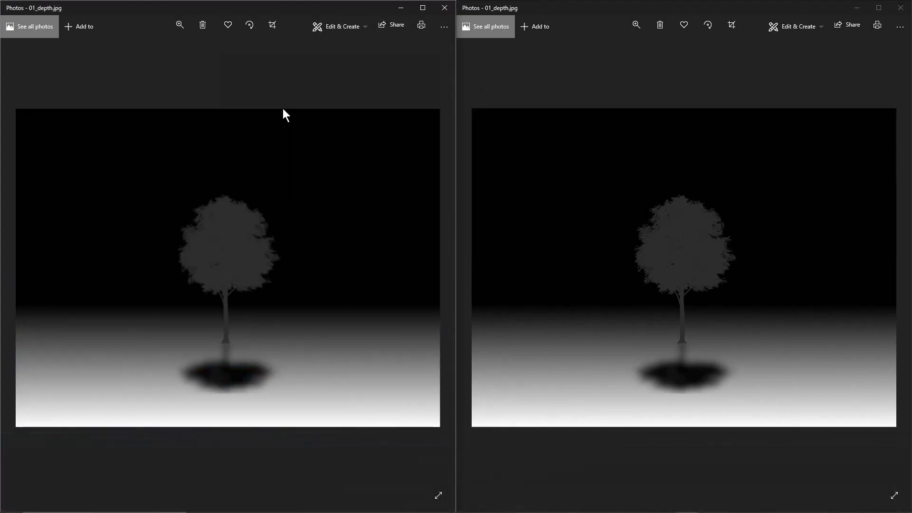
pyautogui.click(443, 8)
pyautogui.click(900, 8)
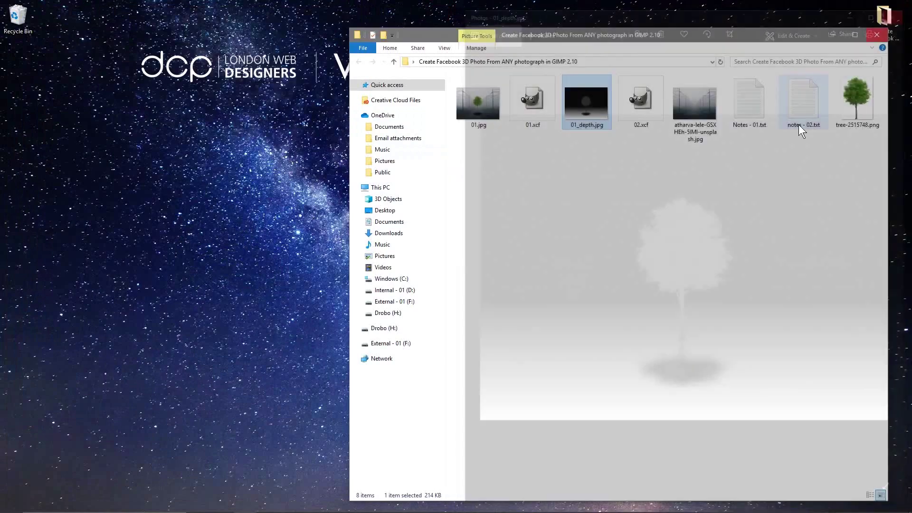
# Step: Switch to the Facebook business page in the browser and add 01.jpg and 01_depth.jpg together from the project folder to a new post
pyautogui.press('super')
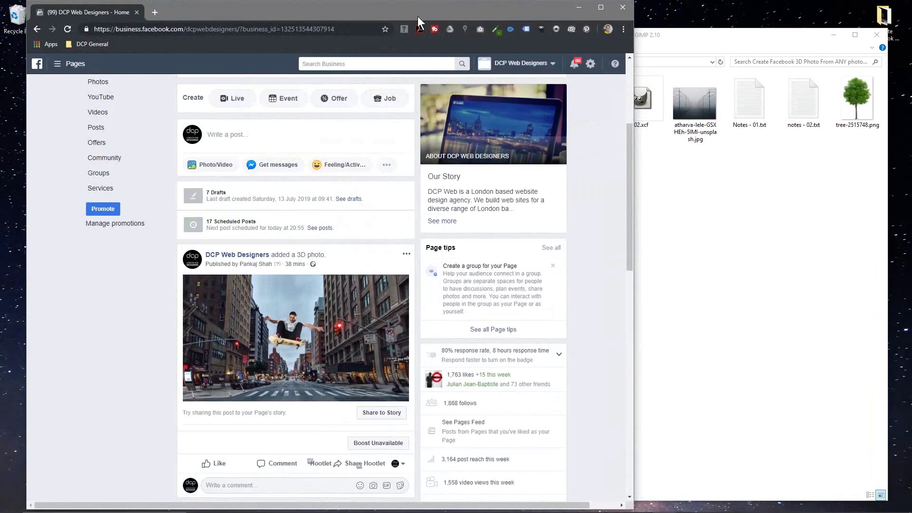
pyautogui.moveTo(417, 16); pyautogui.dragTo(333, 19)
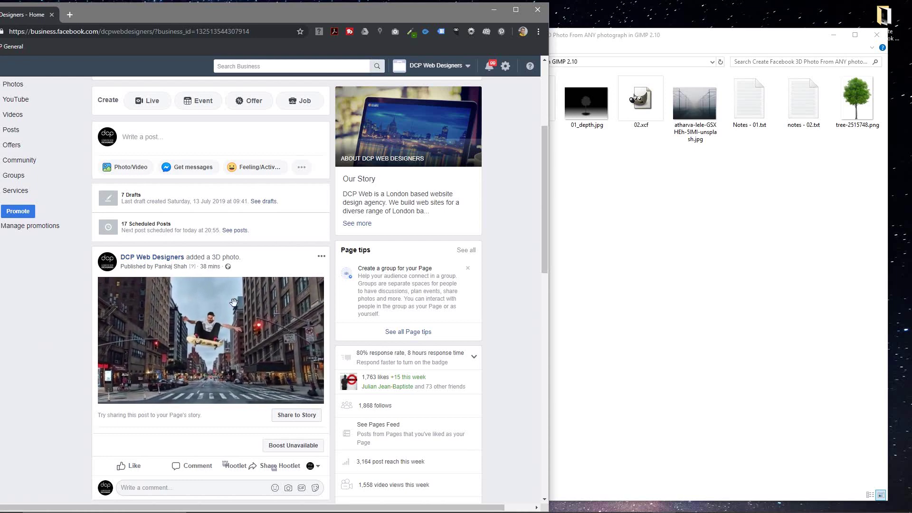
pyautogui.click(640, 220)
pyautogui.click(501, 128)
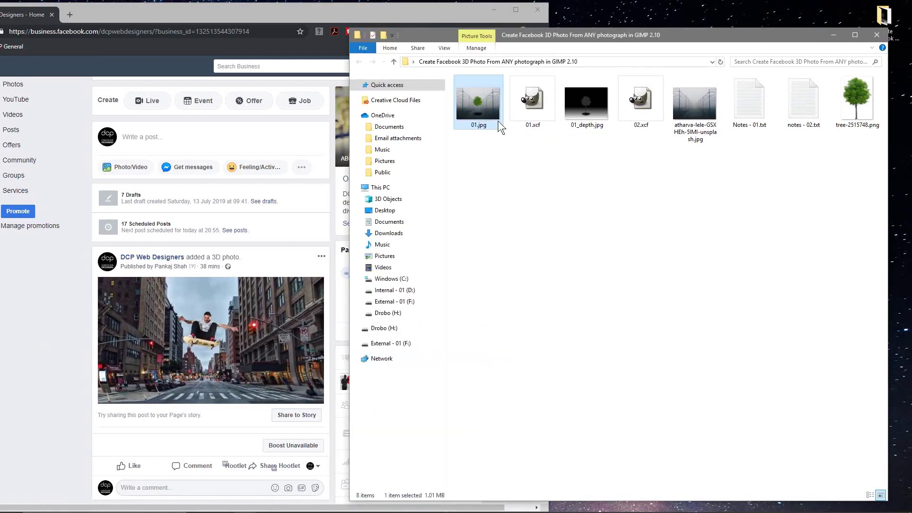
pyautogui.keyDown('ctrl'); pyautogui.click(586, 107); pyautogui.keyUp('ctrl')
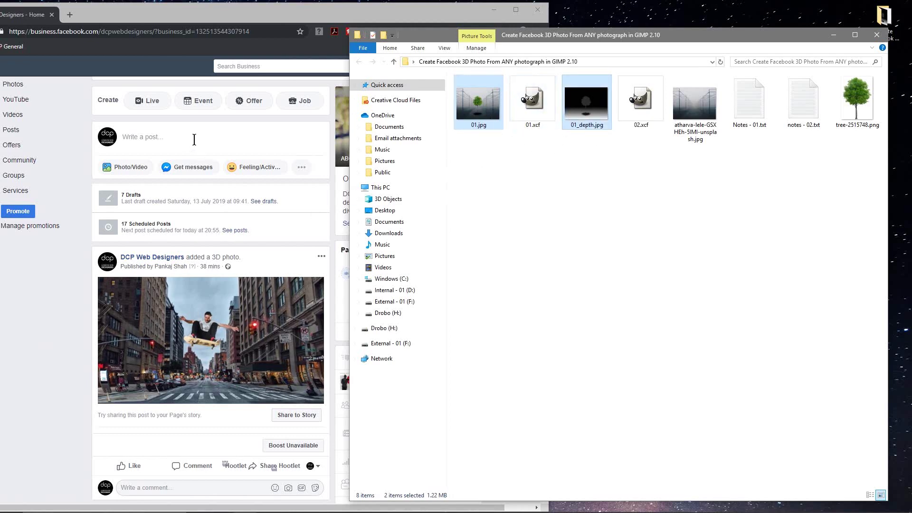
pyautogui.moveTo(474, 106); pyautogui.dragTo(159, 146)
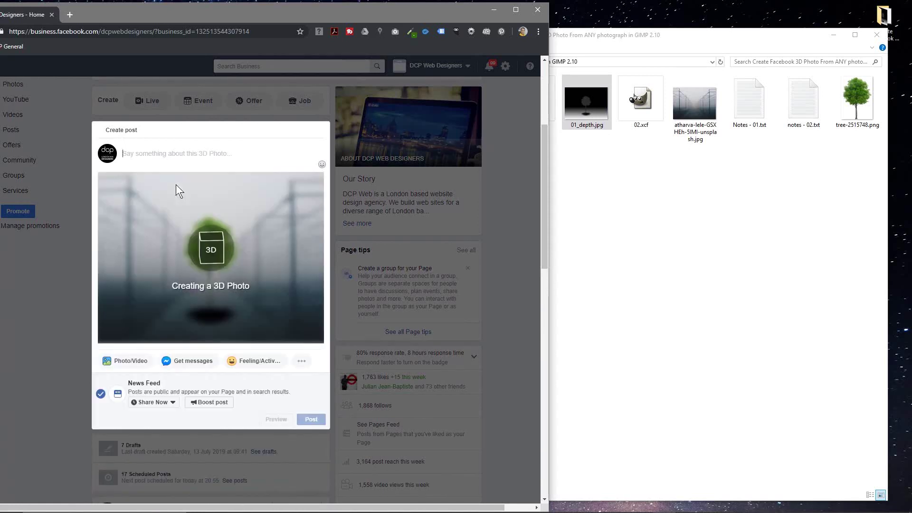
pyautogui.click(622, 171)
pyautogui.click(494, 127)
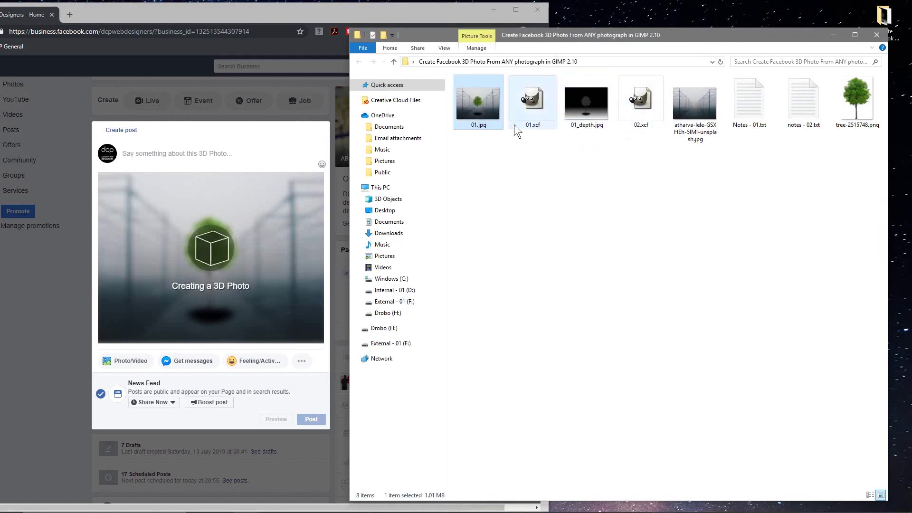
pyautogui.click(584, 121)
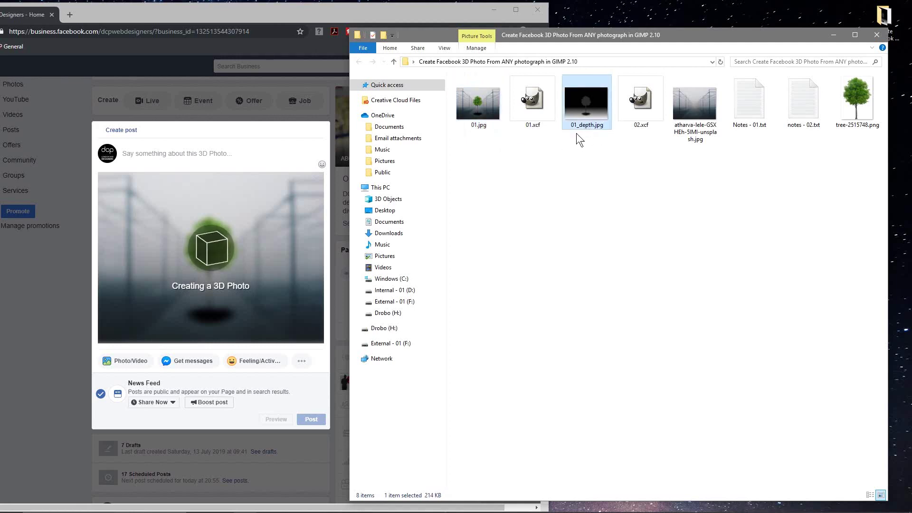
pyautogui.click(246, 16)
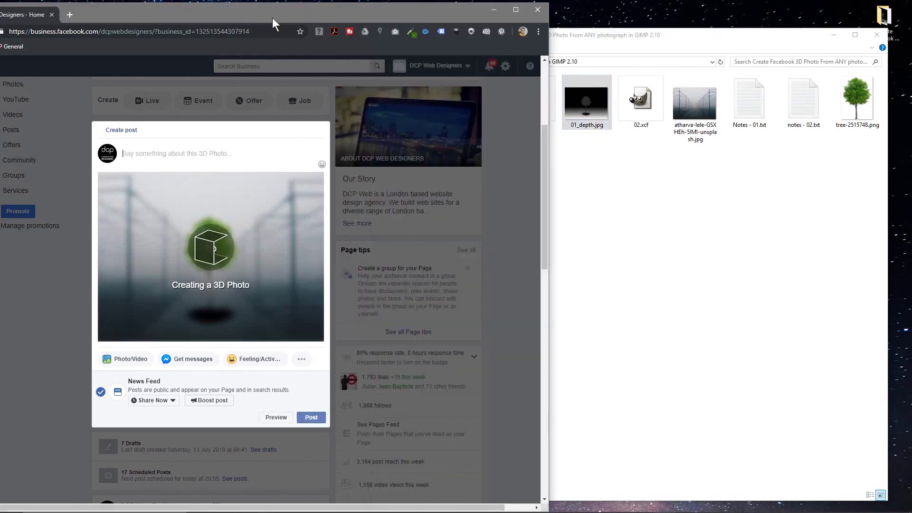
# Step: Maximize the browser, enter "3D Photo v4" as the 3D photo's caption and publish the post
pyautogui.doubleClick(273, 18)
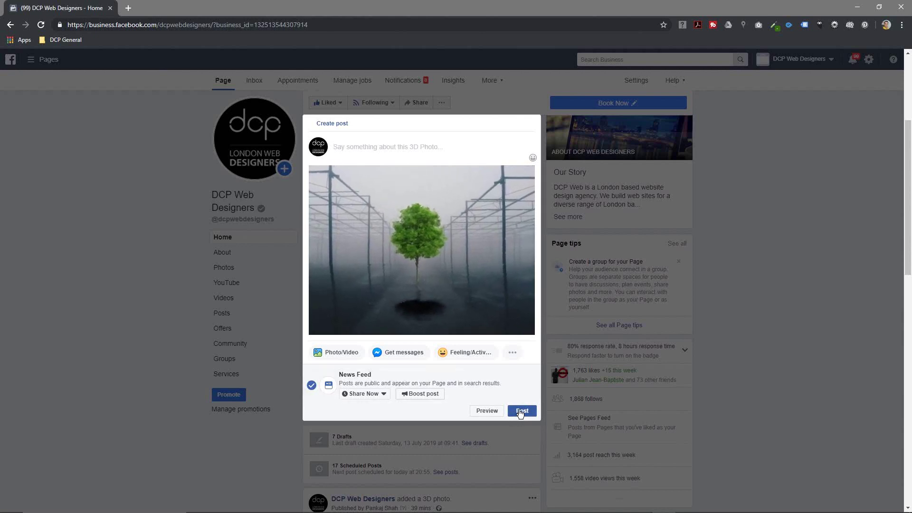
pyautogui.click(379, 146)
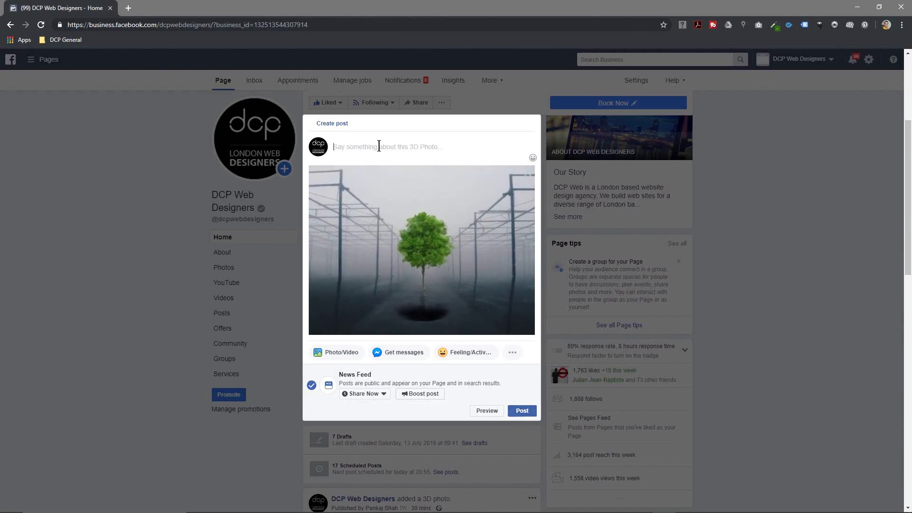
pyautogui.write('3D Photo v4')
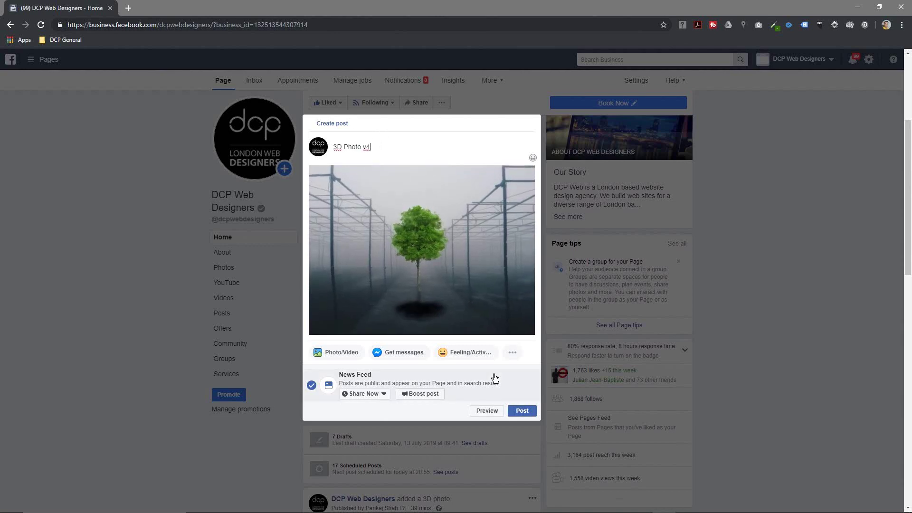
pyautogui.click(523, 412)
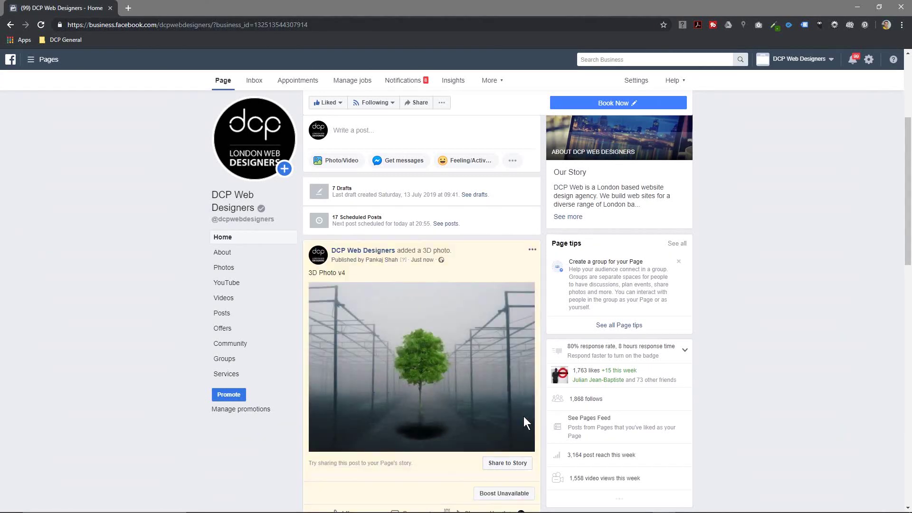
# Step: Open the published 3D photo to examine its depth effect and compare it with 01_depth.jpg from the project folder, closing the viewers when done
pyautogui.click(415, 364)
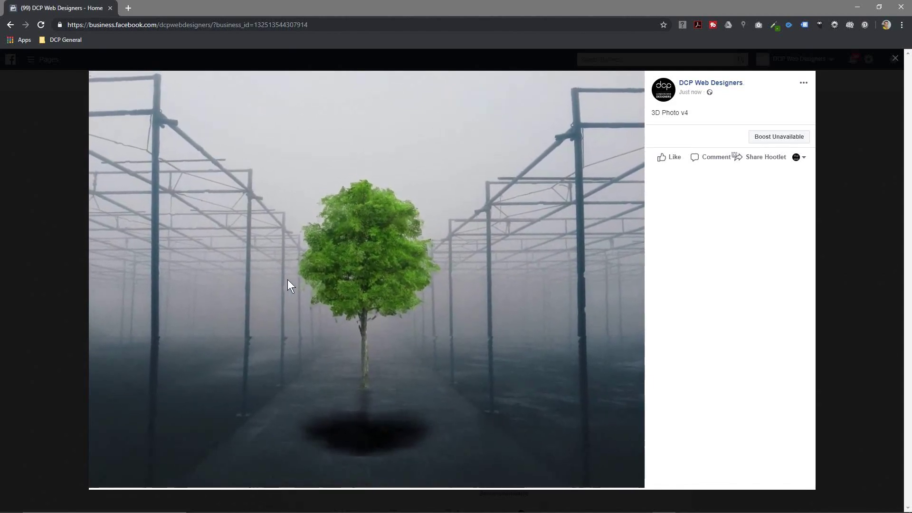
pyautogui.moveTo(807, 9); pyautogui.dragTo(2, 125)
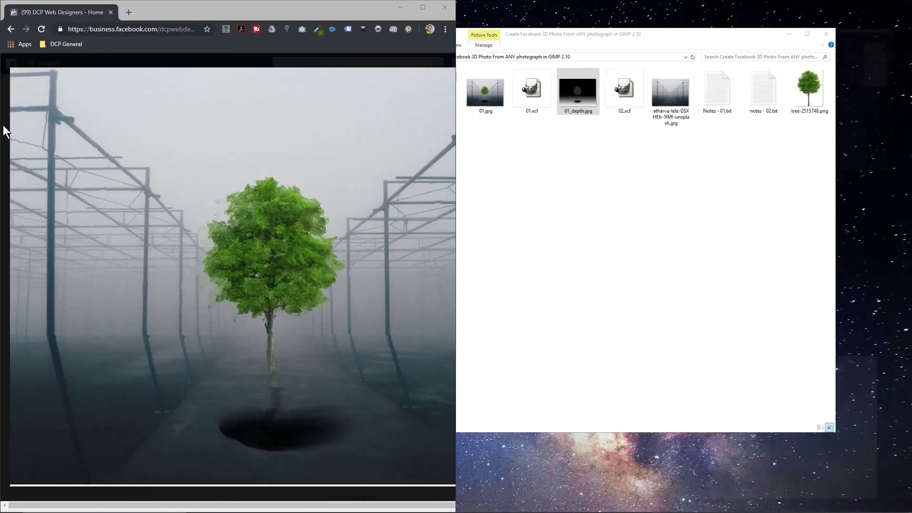
pyautogui.click(569, 113)
pyautogui.doubleClick(698, 73)
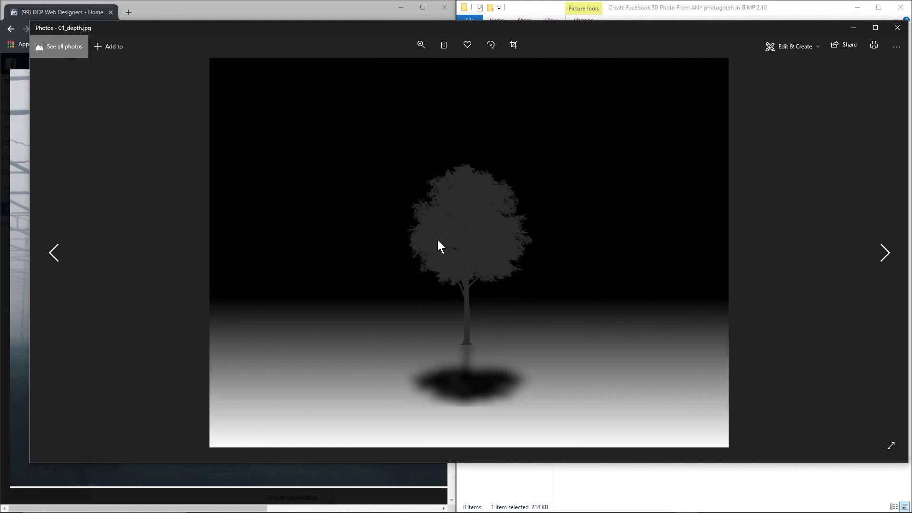
pyautogui.press('Escape')
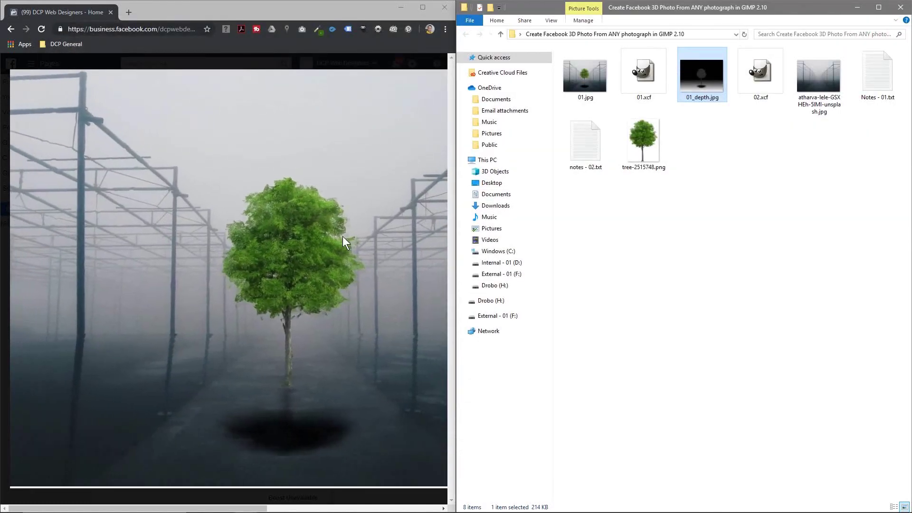
pyautogui.doubleClick(697, 86)
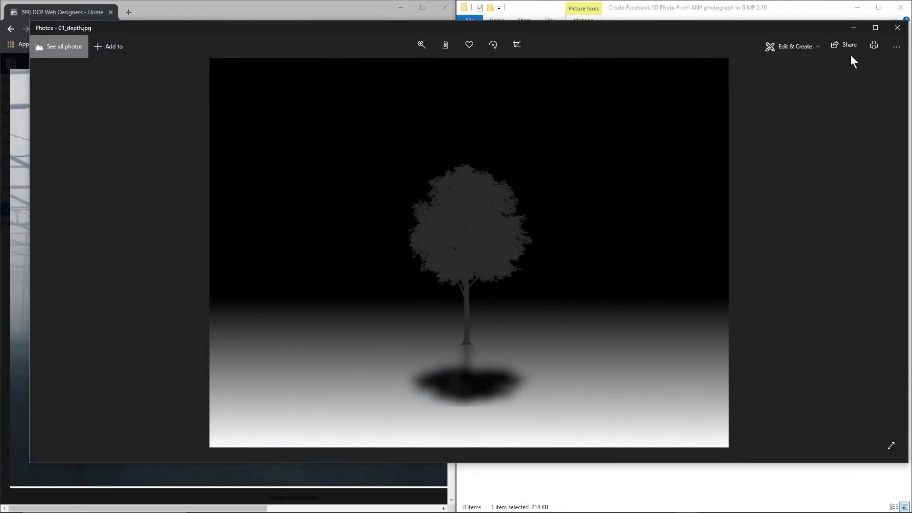
pyautogui.click(897, 27)
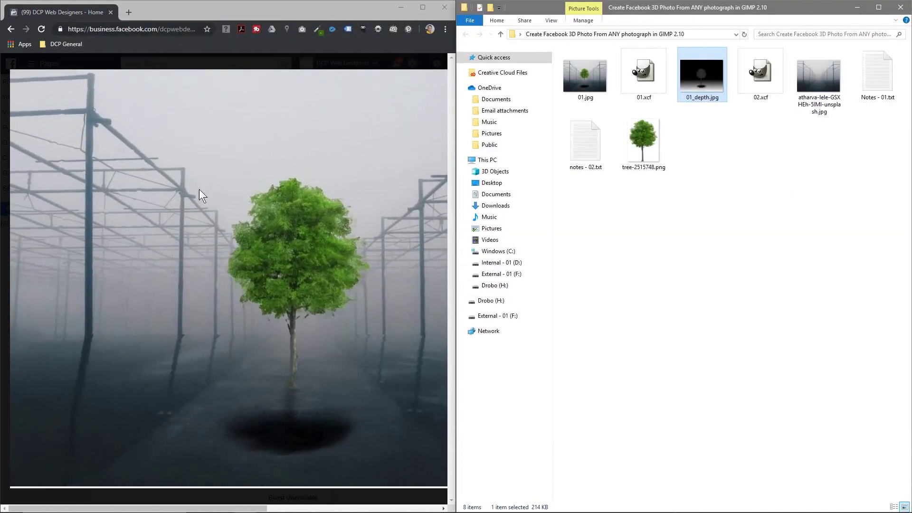
pyautogui.click(422, 7)
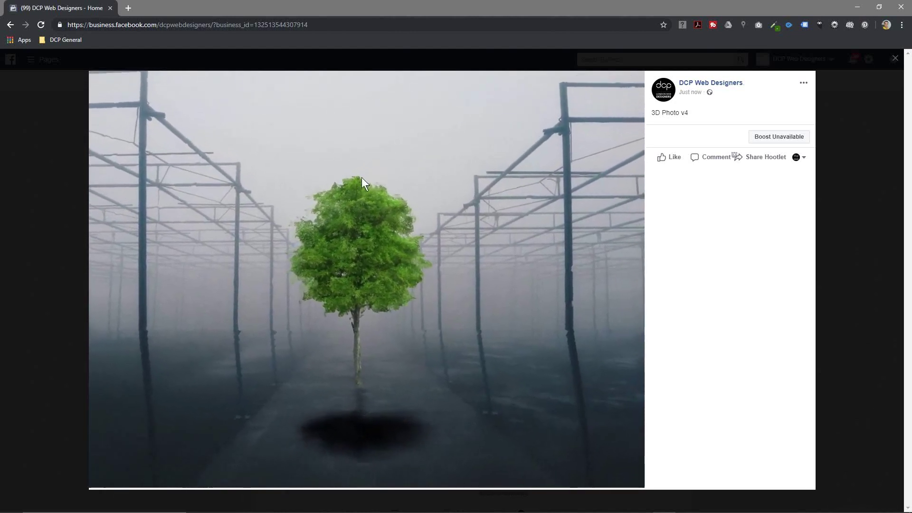
pyautogui.click(897, 59)
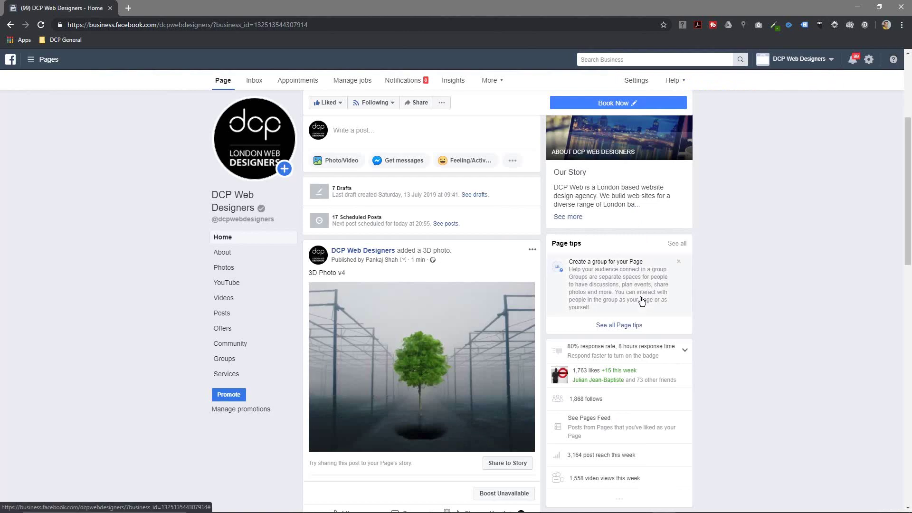
# Step: Minimize the browser and the project folder window to return to the desktop
pyautogui.click(859, 8)
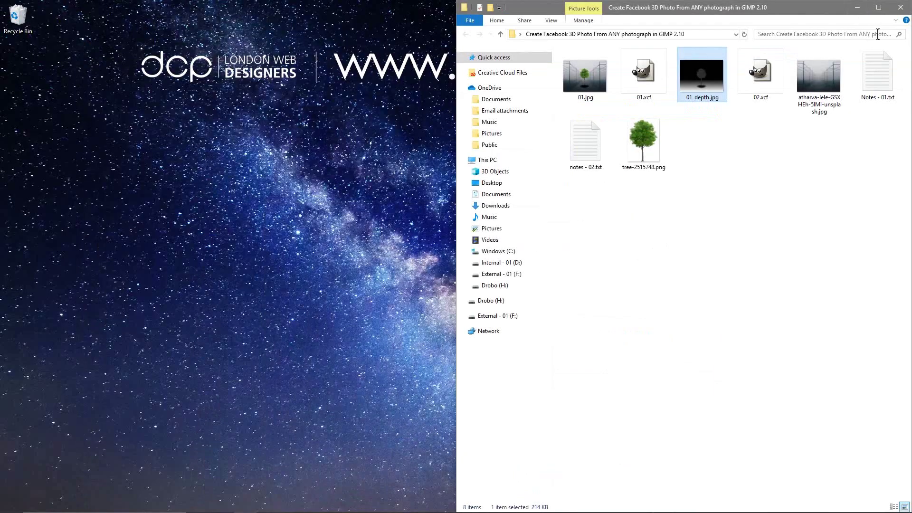
pyautogui.click(857, 6)
pyautogui.click(680, 244)
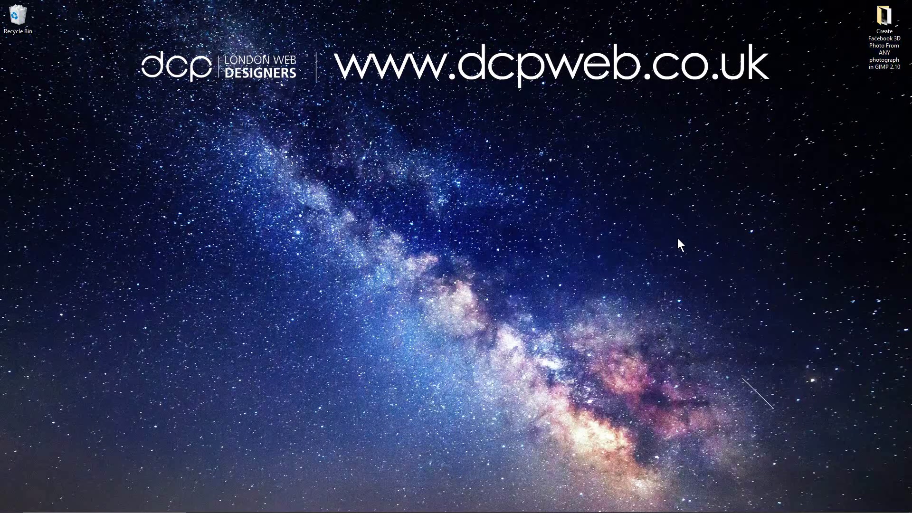